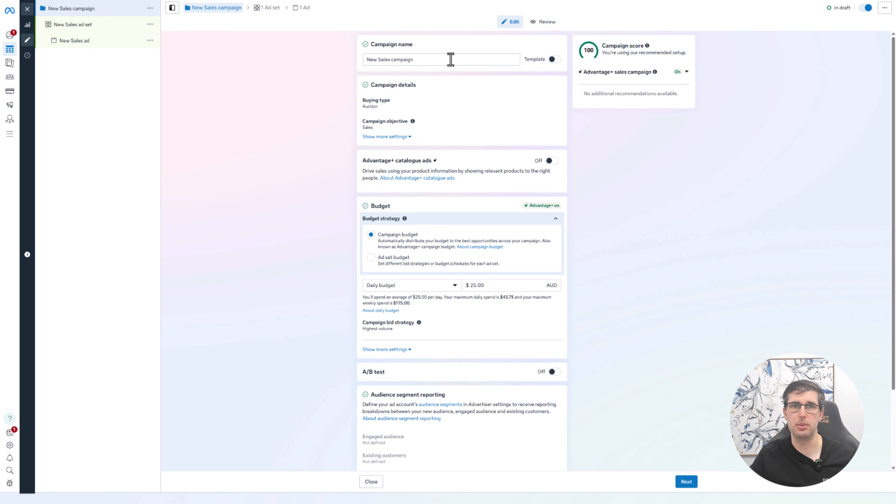
- Expand the Advantage+ sales campaign score details and examine the budget, audience and placements criteria
{"action": "left_click_drag", "start_coordinate": [450, 59], "coordinate": [374, 64]}
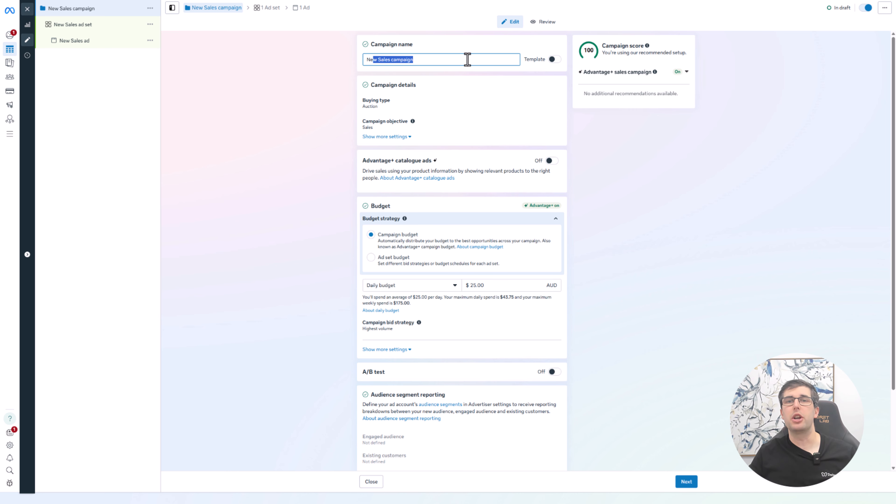
{"action": "left_click", "coordinate": [685, 72]}
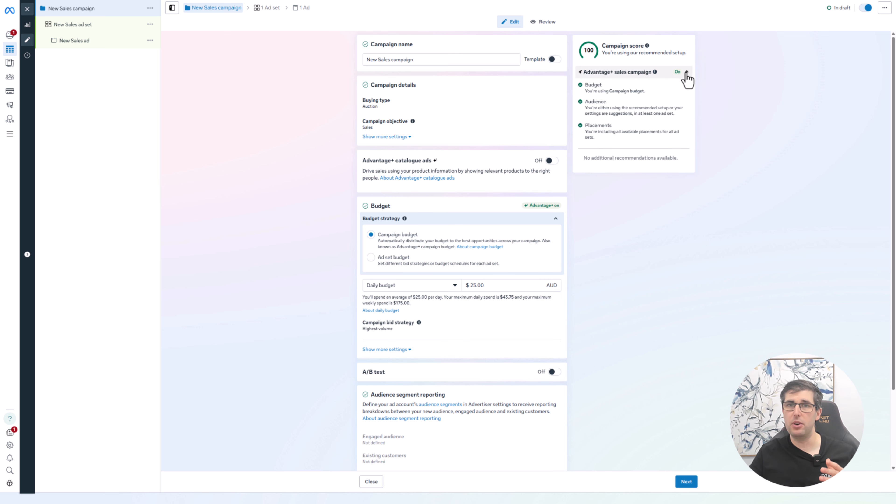
{"action": "left_click_drag", "start_coordinate": [593, 91], "coordinate": [657, 92]}
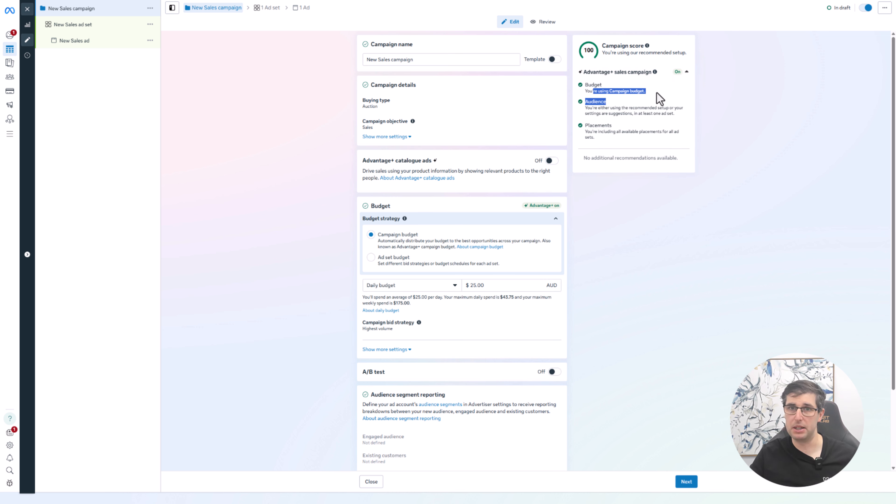
{"action": "left_click", "coordinate": [616, 109]}
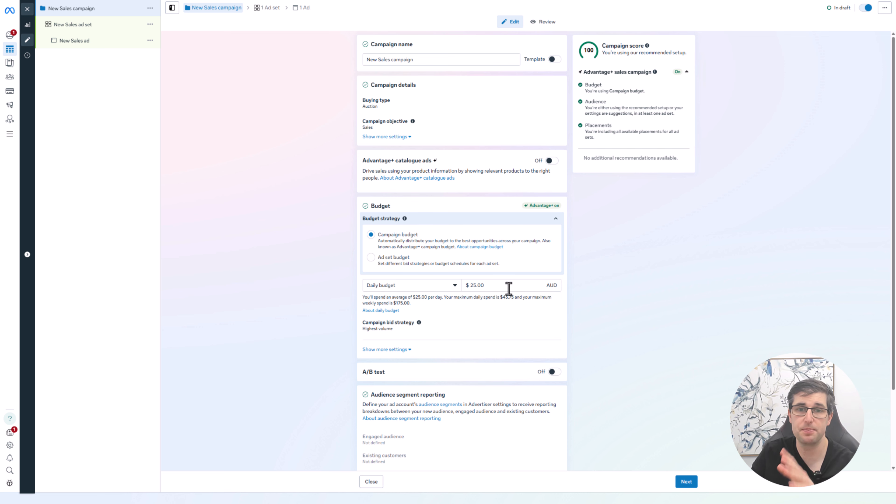
- Review the available campaign bid strategy options in the budget settings without changing the selection
{"action": "left_click", "coordinate": [411, 330]}
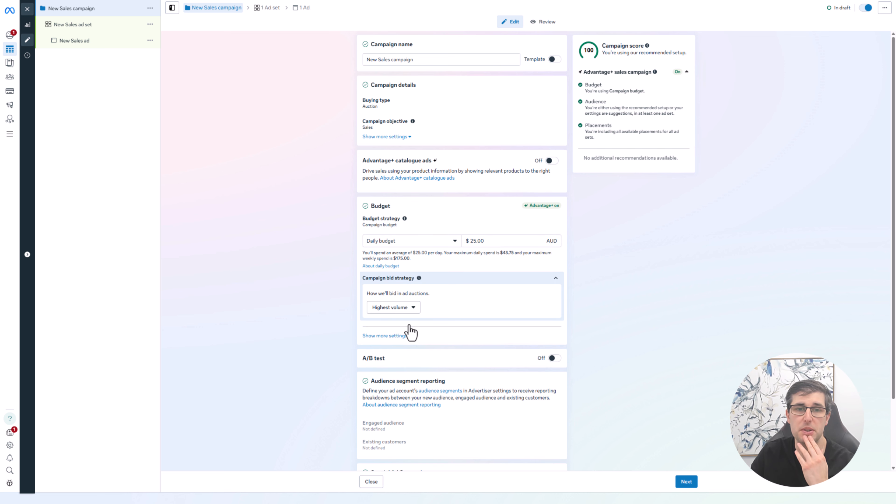
{"action": "left_click", "coordinate": [412, 309]}
{"action": "mouse_move", "coordinate": [410, 372]}
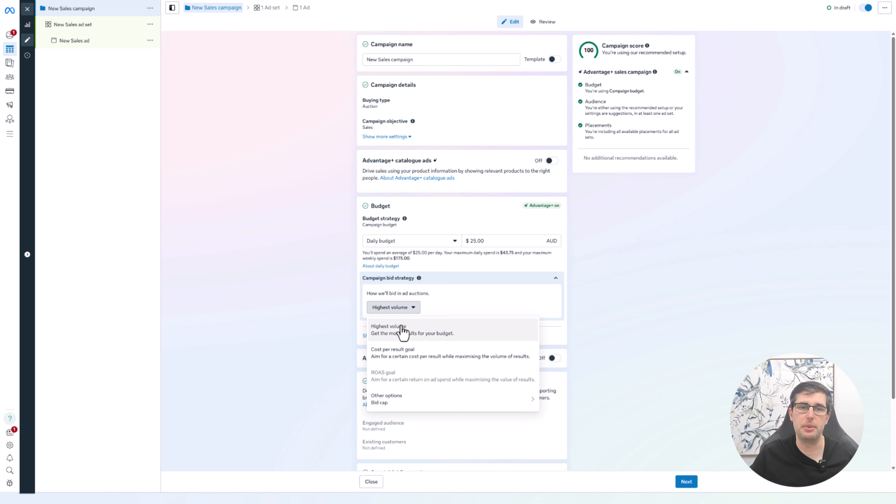
{"action": "mouse_move", "coordinate": [414, 406]}
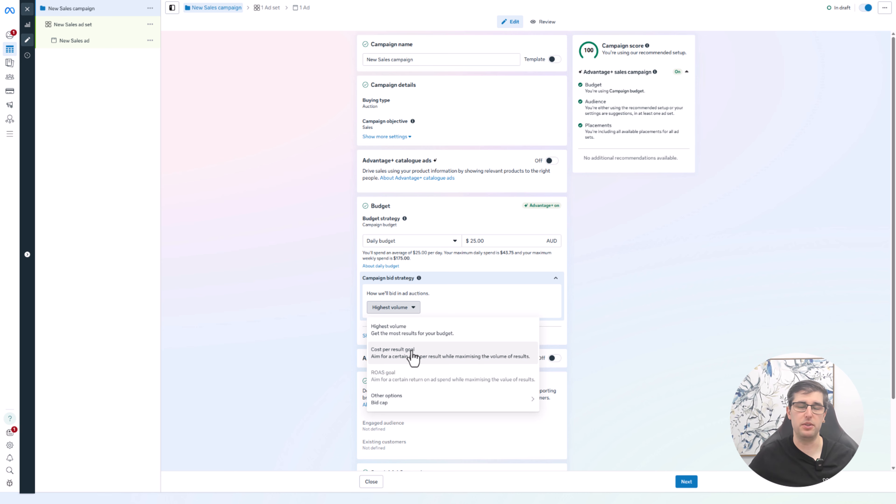
{"action": "left_click", "coordinate": [321, 298]}
{"action": "scroll", "coordinate": [420, 300], "scroll_direction": "down", "scroll_amount": 2}
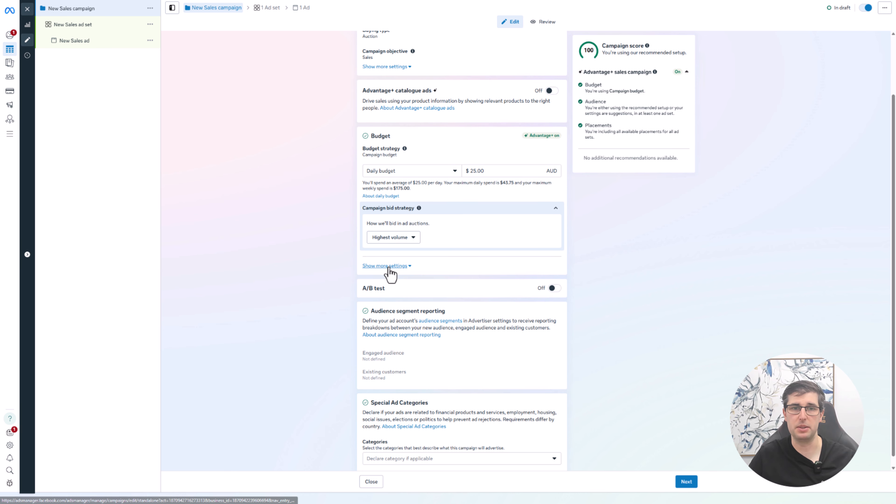
- Try scheduled budget increases under budget scheduling and switch them off again
{"action": "left_click", "coordinate": [388, 266]}
{"action": "left_click", "coordinate": [443, 289]}
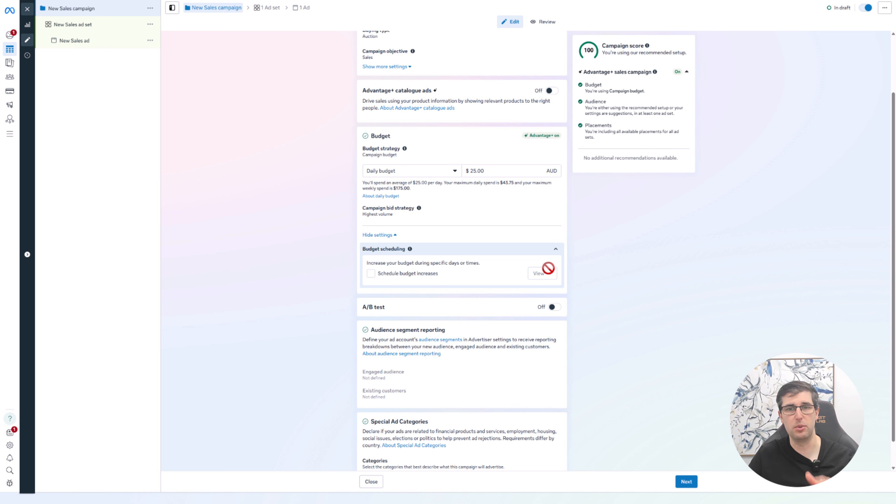
{"action": "left_click", "coordinate": [385, 273]}
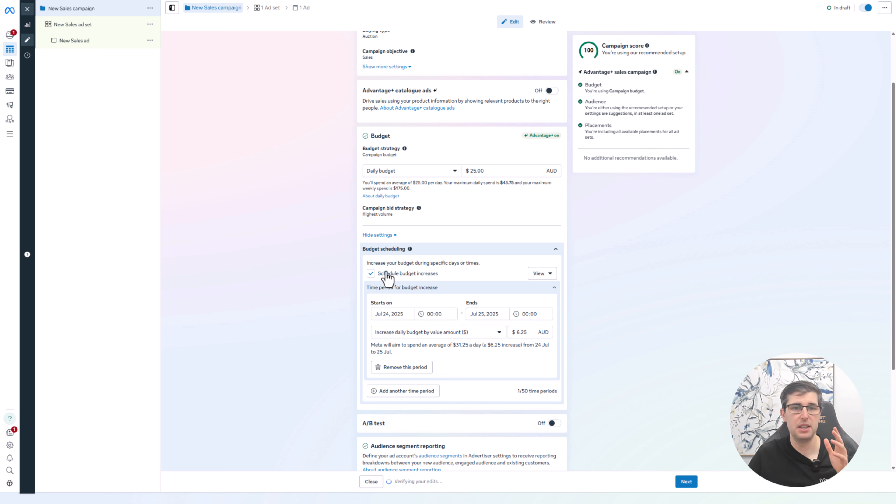
{"action": "left_click", "coordinate": [382, 274]}
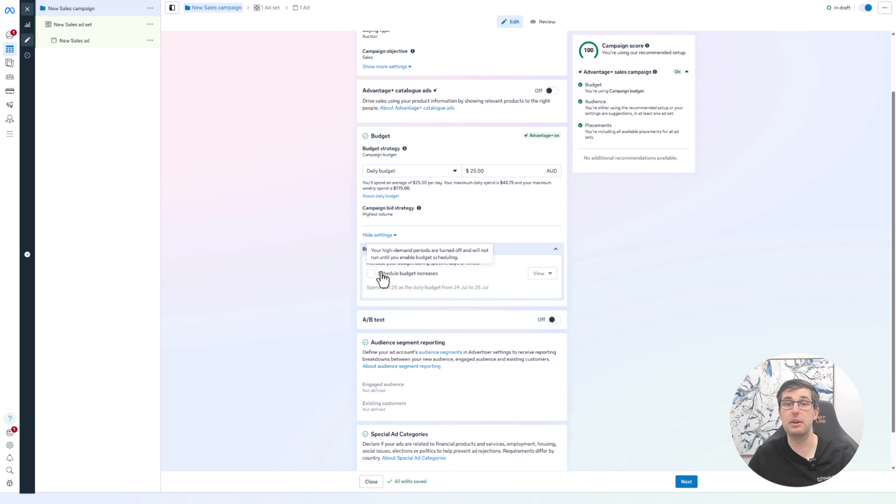
- Try enabling the A/B test and review which variables it can test
{"action": "left_click", "coordinate": [556, 319]}
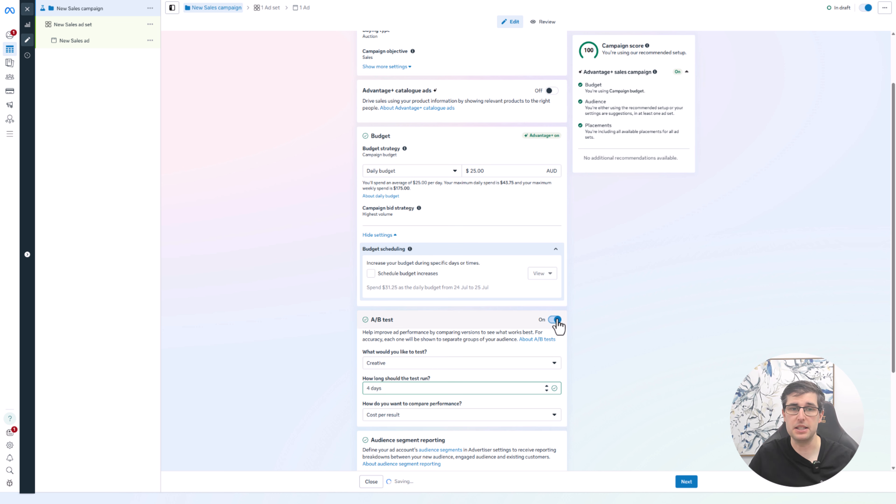
{"action": "left_click", "coordinate": [407, 364]}
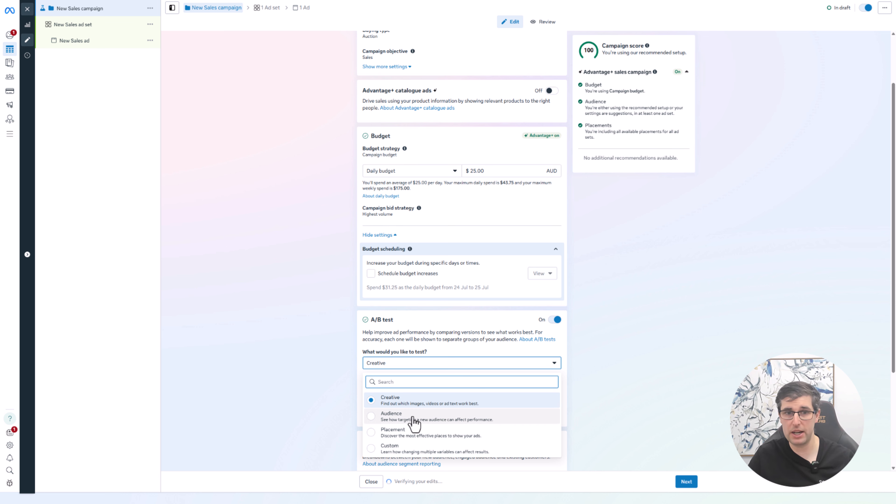
{"action": "left_click", "coordinate": [286, 380]}
{"action": "scroll", "coordinate": [340, 340], "scroll_direction": "down", "scroll_amount": 1}
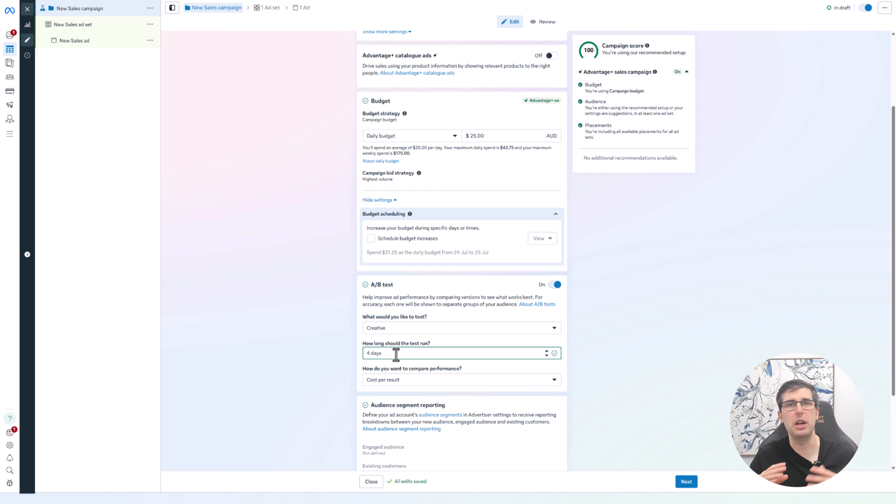
- Look through the A/B test's performance comparison metrics and turn the test off
{"action": "left_click", "coordinate": [416, 381]}
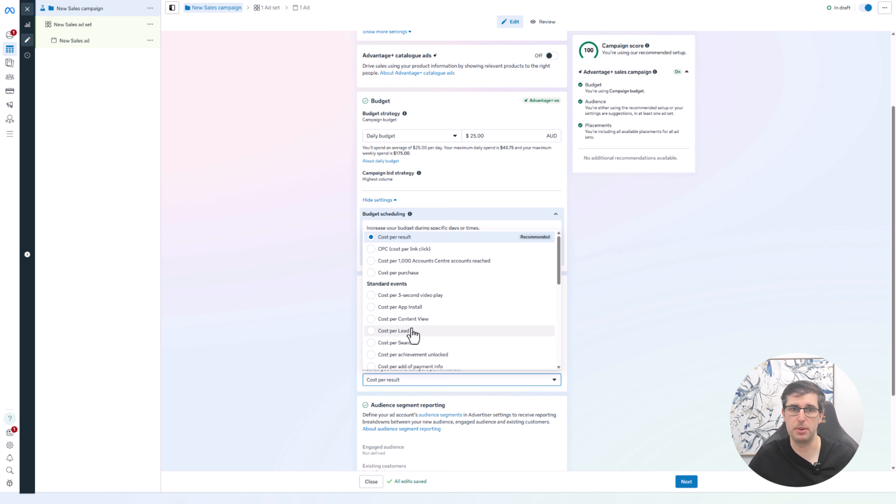
{"action": "scroll", "coordinate": [412, 336], "scroll_direction": "down", "scroll_amount": 2}
{"action": "scroll", "coordinate": [458, 307], "scroll_direction": "down", "scroll_amount": 2}
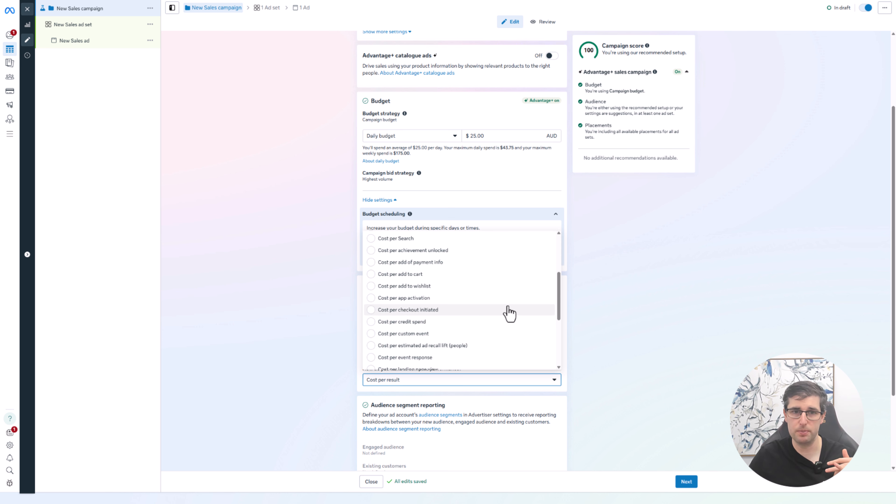
{"action": "left_click", "coordinate": [293, 307]}
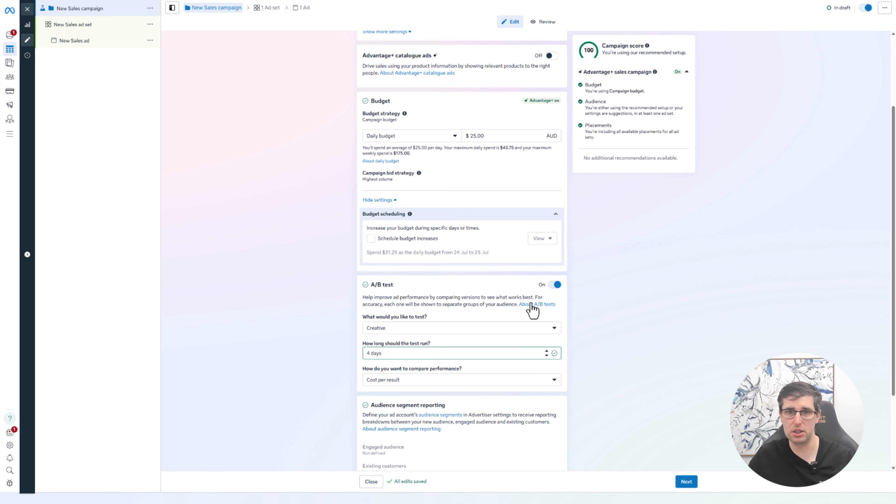
{"action": "left_click", "coordinate": [556, 285]}
- Review the special ad categories that can be declared for the campaign without selecting one
{"action": "scroll", "coordinate": [512, 317], "scroll_direction": "down", "scroll_amount": 1}
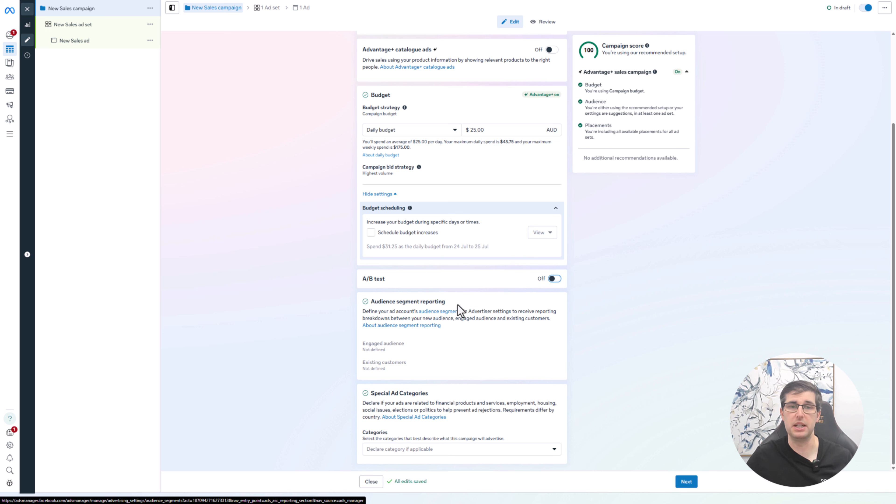
{"action": "left_click", "coordinate": [442, 451]}
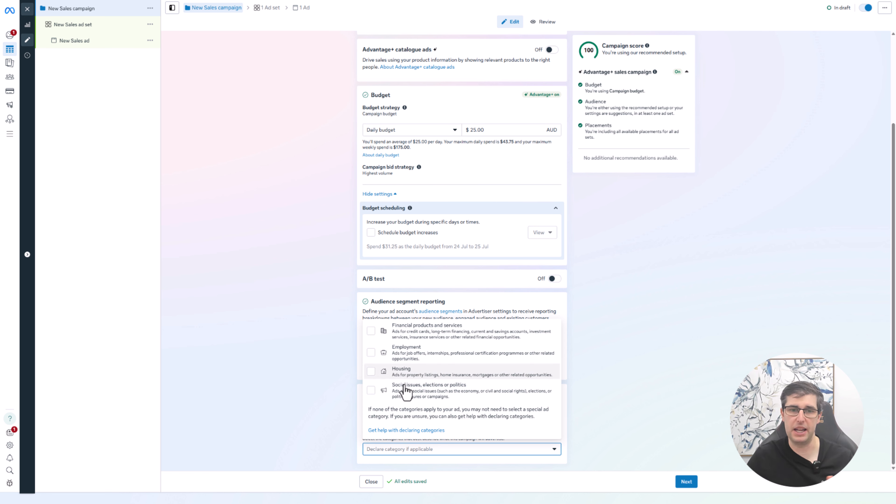
{"action": "left_click", "coordinate": [666, 397]}
{"action": "scroll", "coordinate": [670, 393], "scroll_direction": "up", "scroll_amount": 1}
{"action": "scroll", "coordinate": [670, 393], "scroll_direction": "down", "scroll_amount": 1}
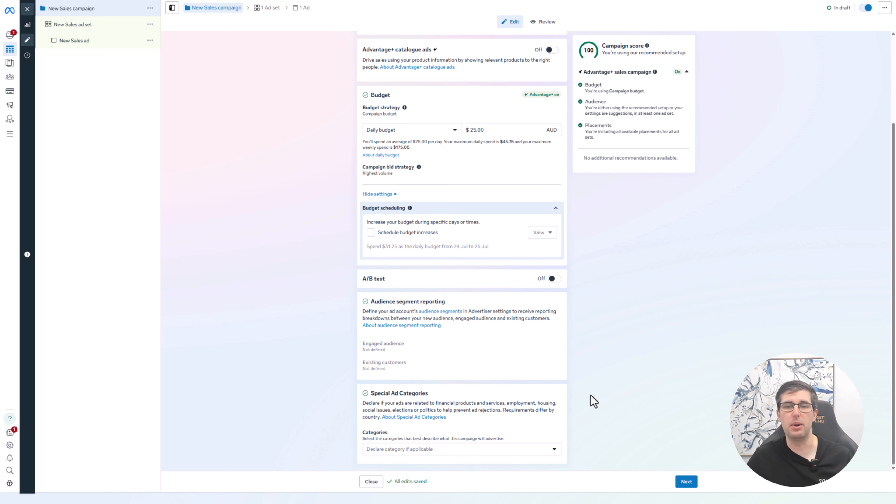
- Set the New Sales ad set's conversion location to Website and review the performance goal options
{"action": "left_click", "coordinate": [121, 25]}
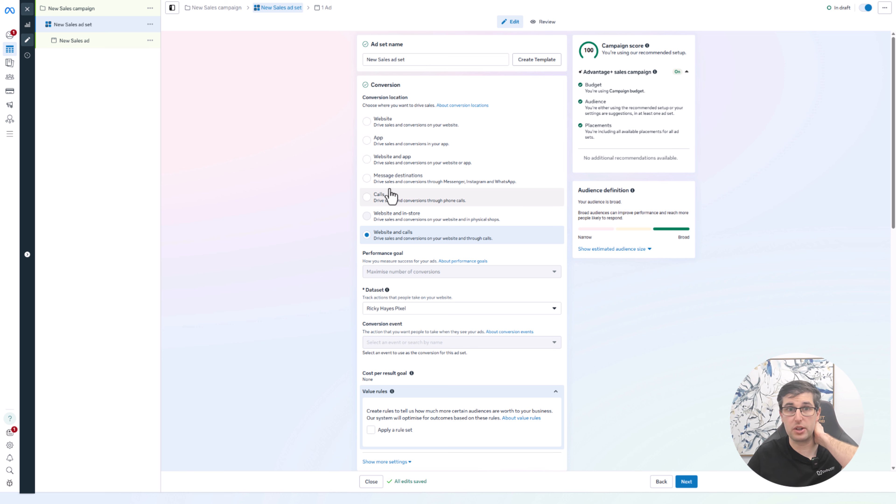
{"action": "left_click", "coordinate": [368, 122]}
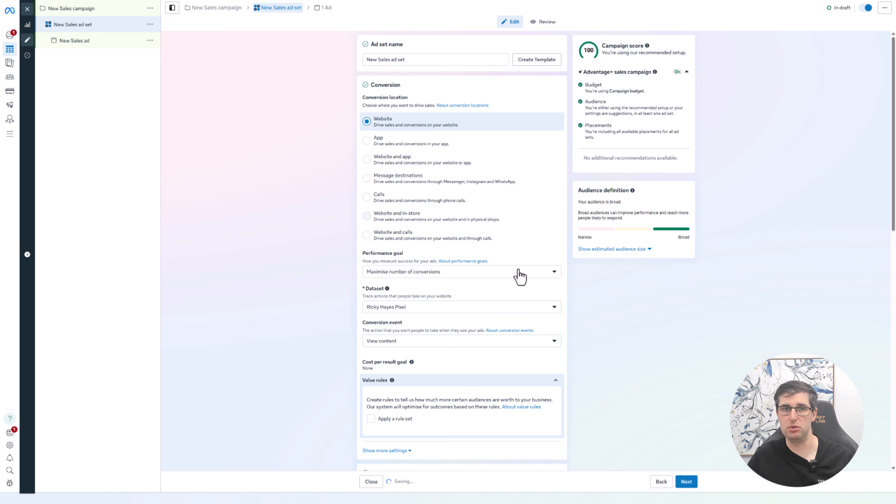
{"action": "left_click", "coordinate": [468, 274]}
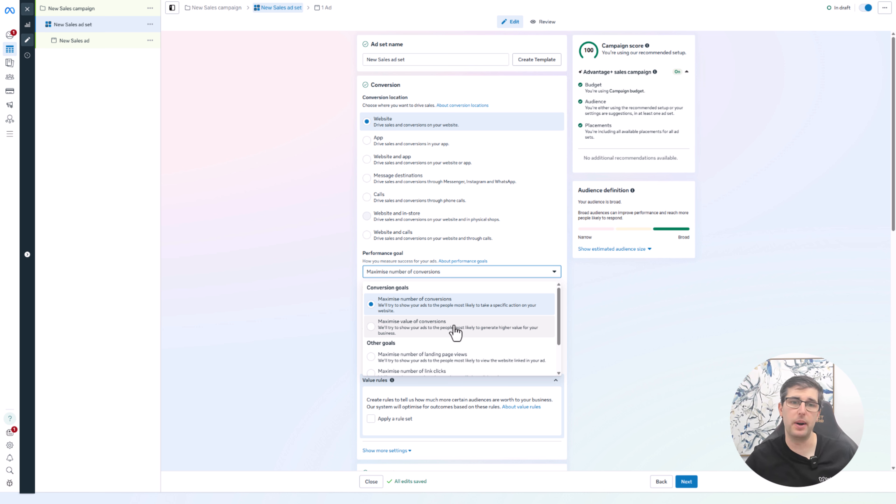
{"action": "scroll", "coordinate": [453, 337], "scroll_direction": "down", "scroll_amount": 2}
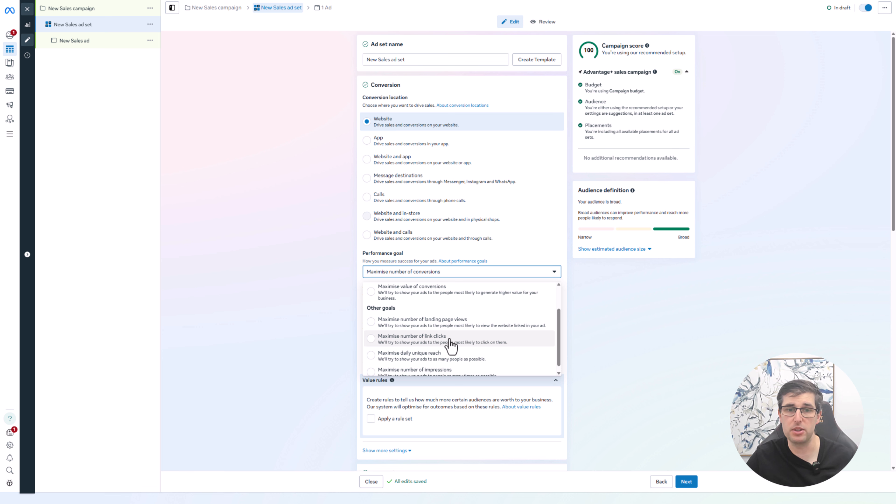
{"action": "left_click", "coordinate": [333, 332]}
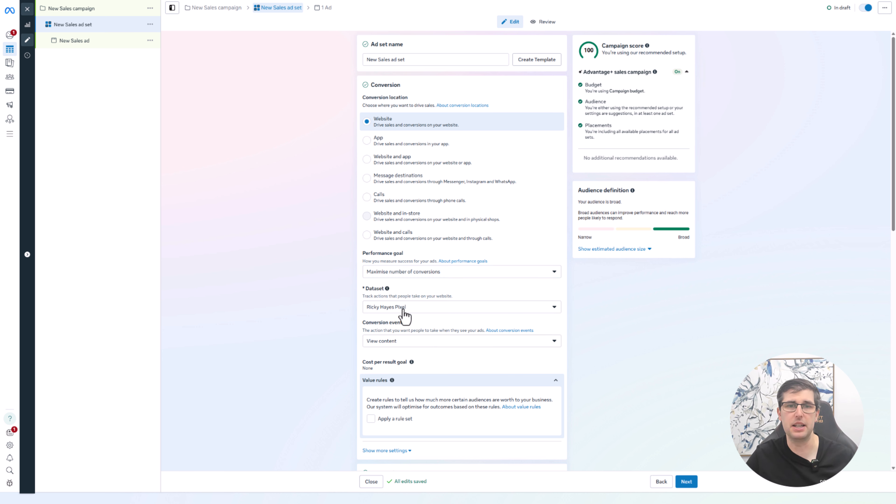
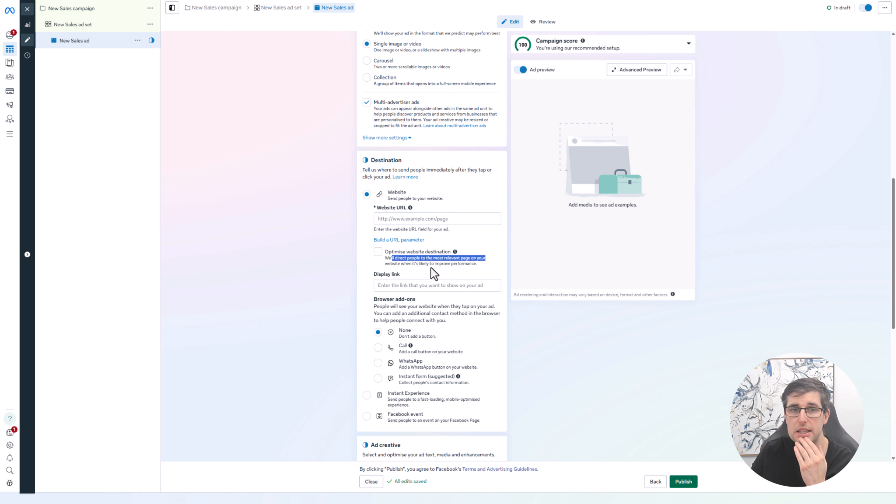
- Try {{campaign.id}} as the campaign source in the ad's URL parameter builder and discard it
{"action": "left_click", "coordinate": [404, 240]}
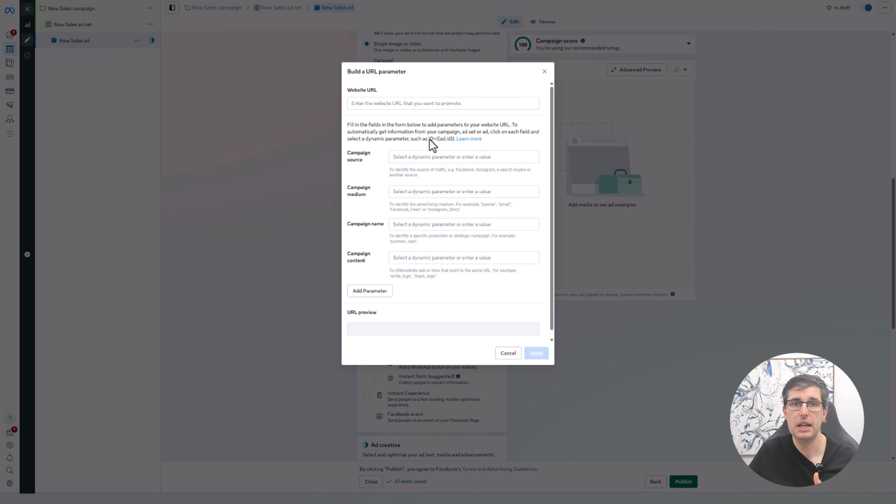
{"action": "mouse_move", "coordinate": [437, 137]}
{"action": "left_mouse_down"}
{"action": "mouse_move", "coordinate": [462, 139]}
{"action": "mouse_move", "coordinate": [454, 139]}
{"action": "left_mouse_up"}
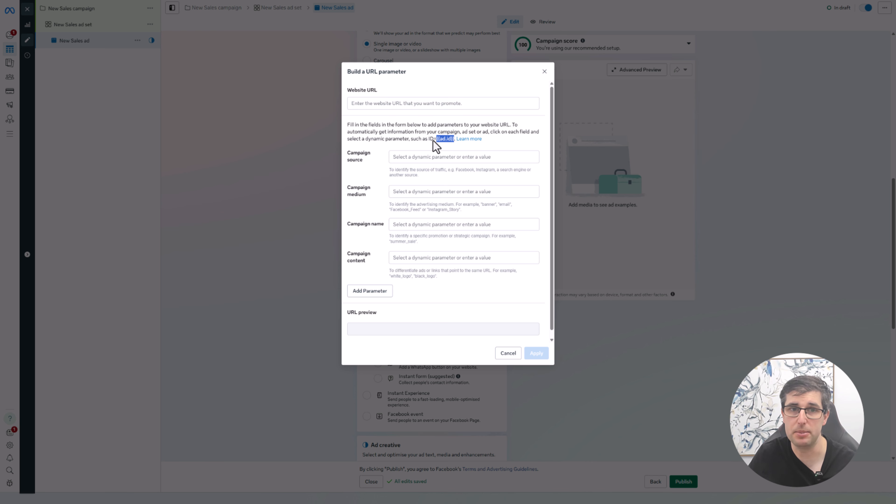
{"action": "left_click", "coordinate": [409, 157]}
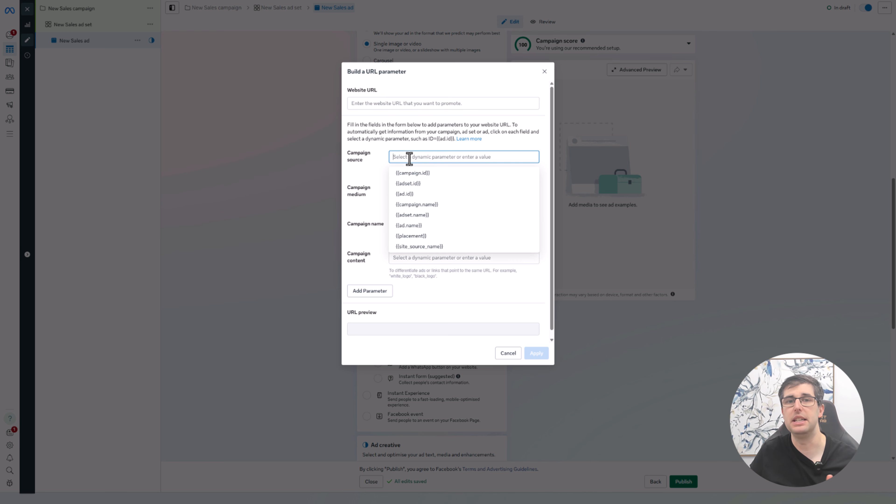
{"action": "left_click", "coordinate": [411, 172]}
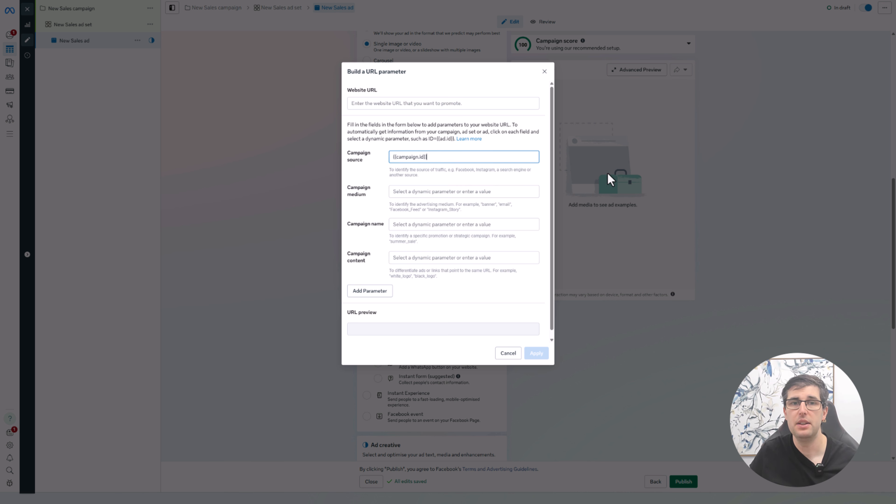
{"action": "left_click", "coordinate": [544, 73]}
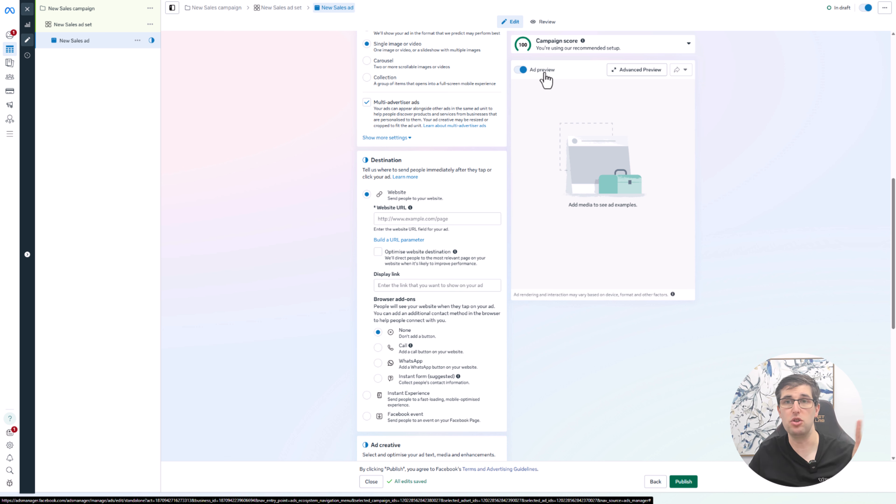
- Examine the ad's display link, browser add-ons, ad creative, event details and tracking settings
{"action": "scroll", "coordinate": [282, 198], "scroll_direction": "down", "scroll_amount": 3}
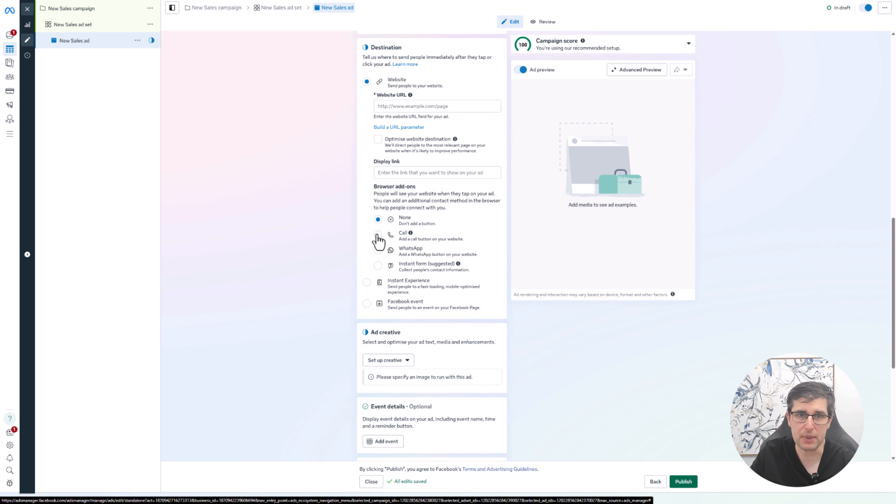
{"action": "left_click", "coordinate": [448, 172]}
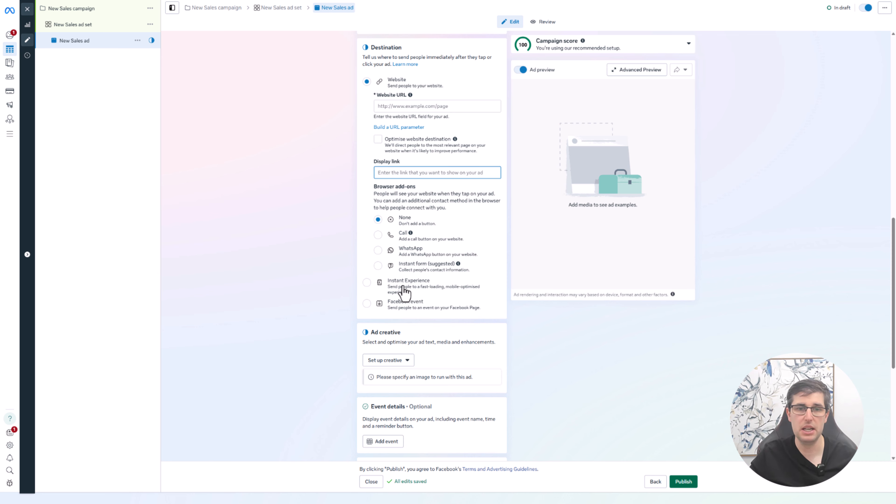
{"action": "scroll", "coordinate": [402, 292], "scroll_direction": "down", "scroll_amount": 3}
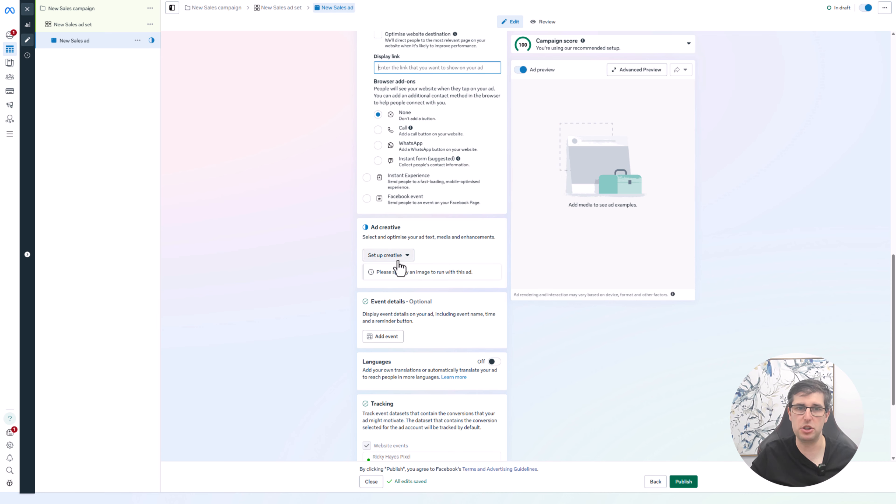
{"action": "scroll", "coordinate": [398, 265], "scroll_direction": "down", "scroll_amount": 1}
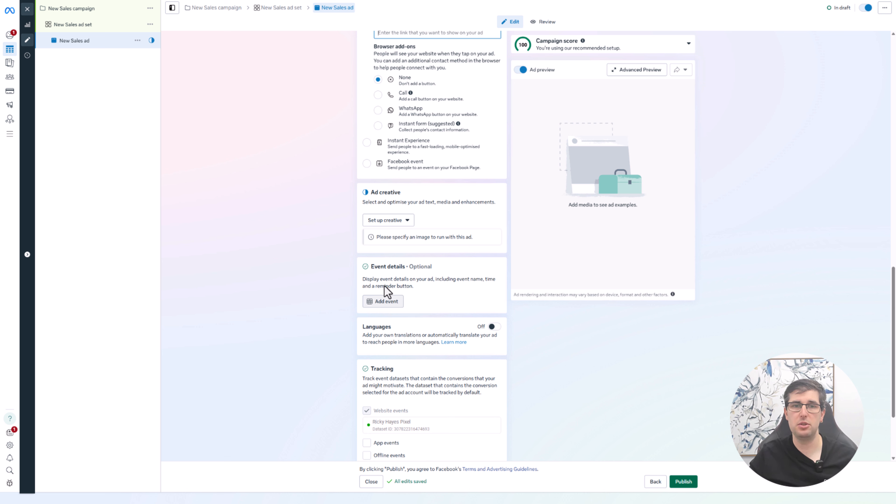
{"action": "left_click_drag", "start_coordinate": [388, 279], "coordinate": [474, 282]}
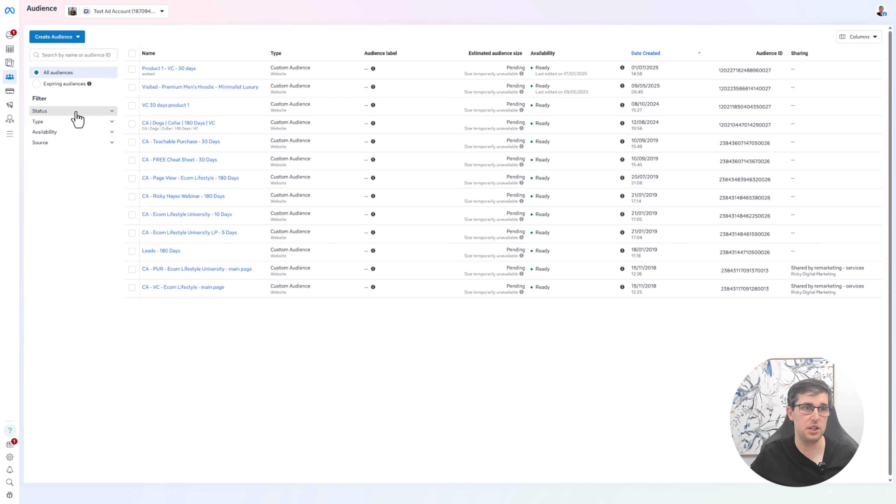
- Examine the audience list's status, type, availability and source filters, and the sharing details of the oldest audiences
{"action": "left_click", "coordinate": [75, 115]}
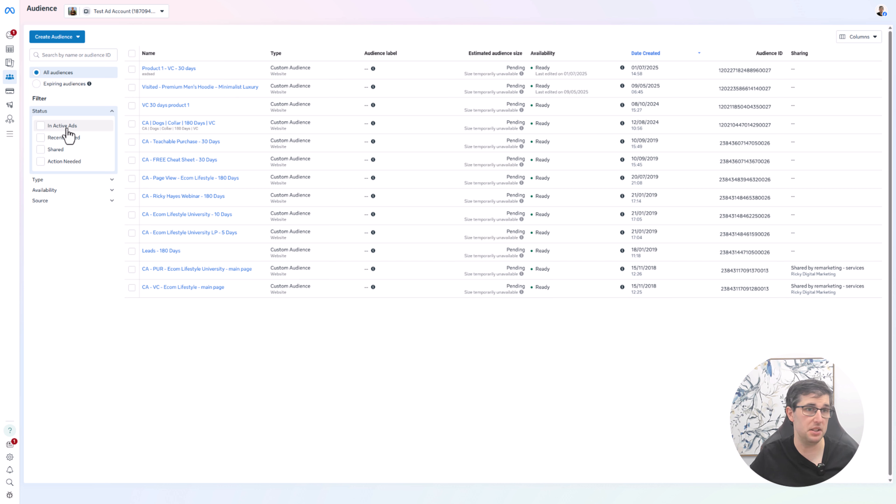
{"action": "left_click", "coordinate": [61, 180]}
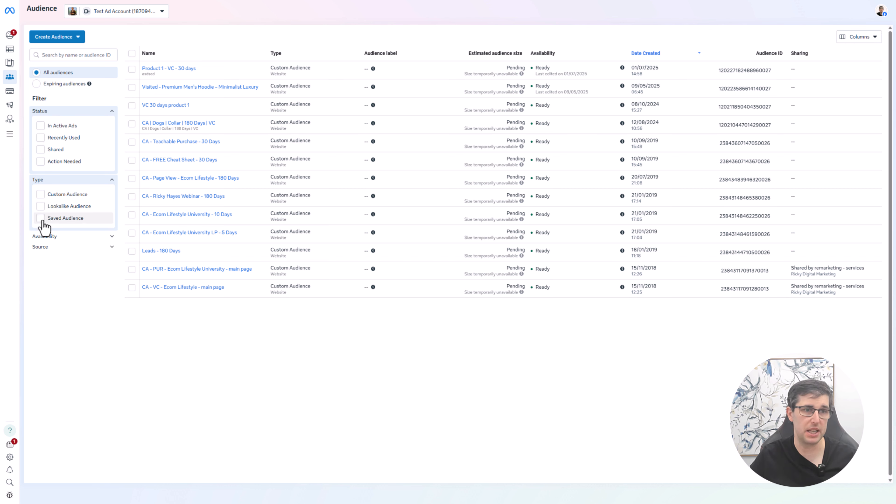
{"action": "left_click", "coordinate": [53, 237]}
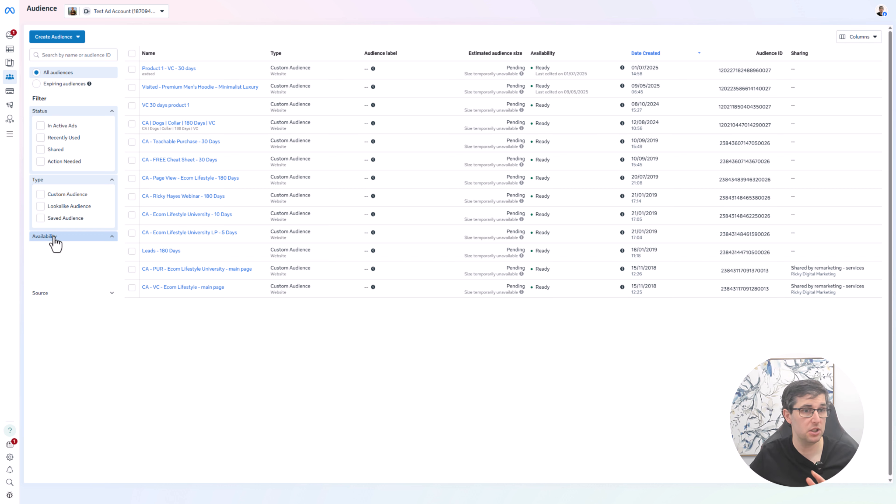
{"action": "left_click", "coordinate": [52, 238]}
{"action": "left_click", "coordinate": [52, 247]}
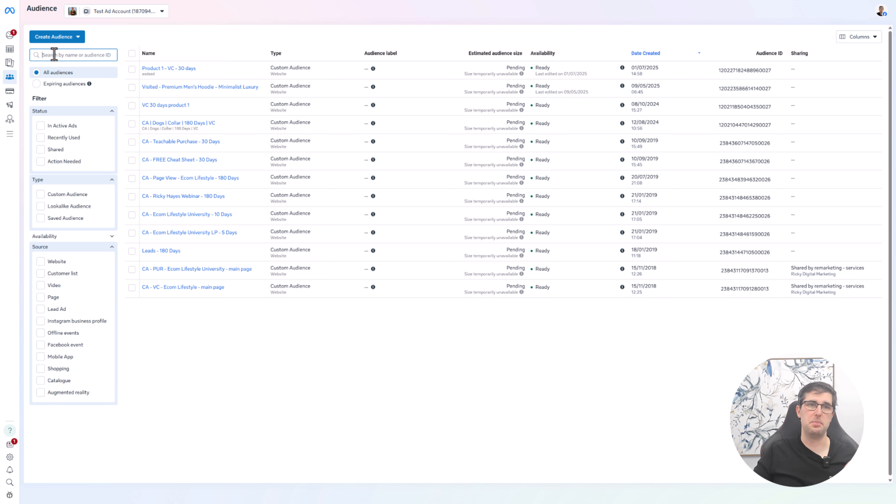
{"action": "left_click", "coordinate": [72, 248]}
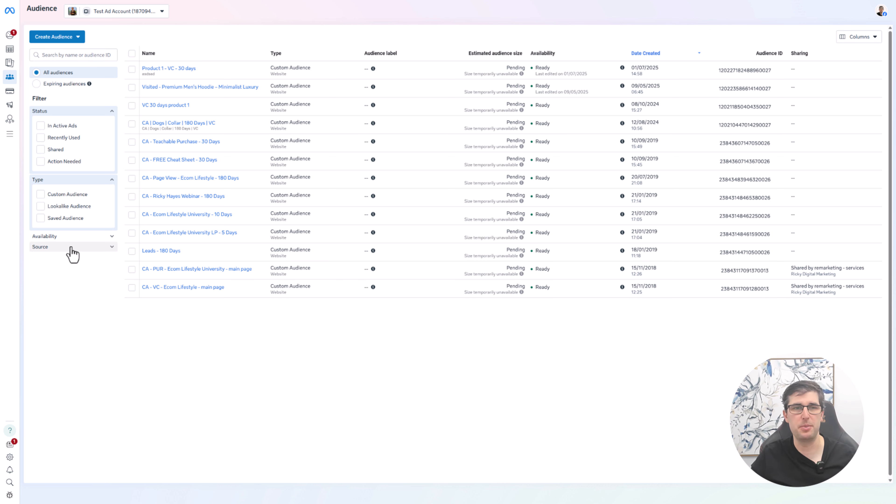
{"action": "left_click", "coordinate": [70, 180]}
{"action": "left_click", "coordinate": [71, 115]}
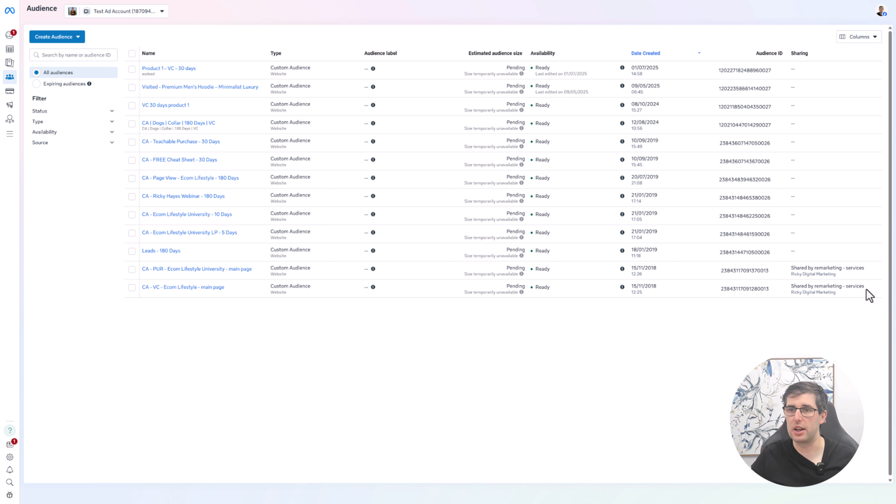
{"action": "left_click_drag", "start_coordinate": [859, 297], "coordinate": [784, 269]}
{"action": "left_click", "coordinate": [389, 194]}
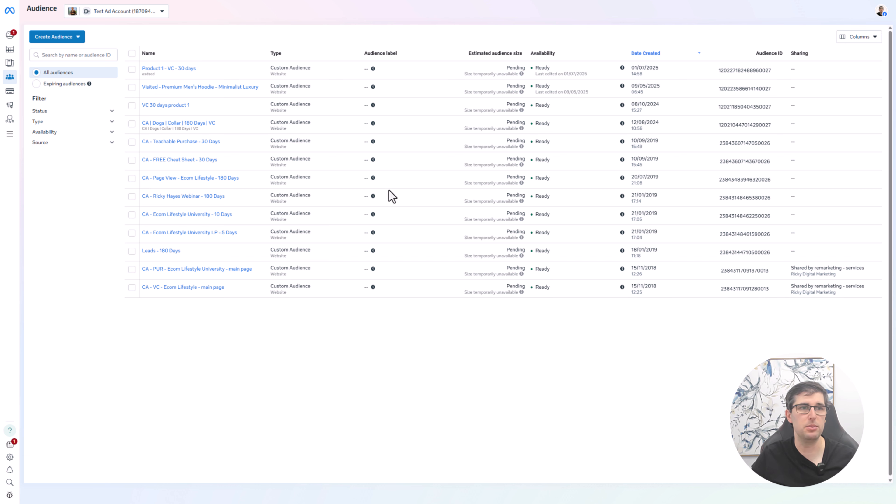
- Start a new custom audience with Website as its source
{"action": "left_click", "coordinate": [56, 37]}
{"action": "left_click", "coordinate": [60, 56]}
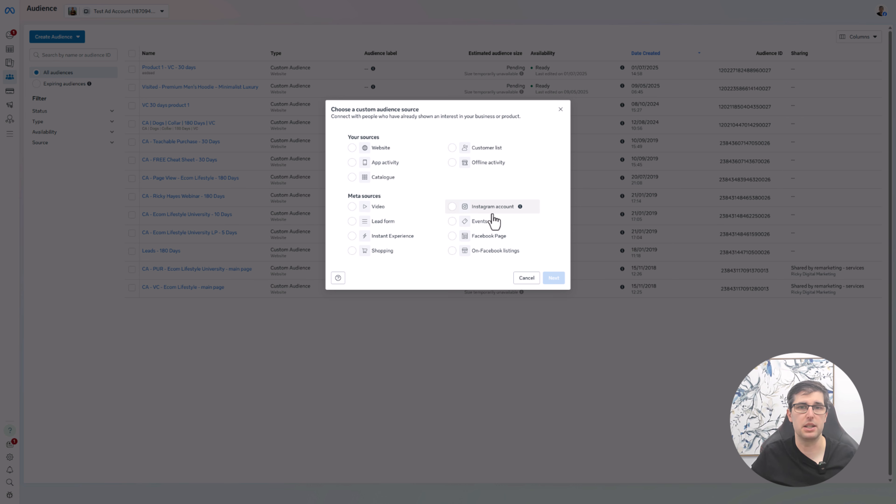
{"action": "left_click", "coordinate": [352, 148]}
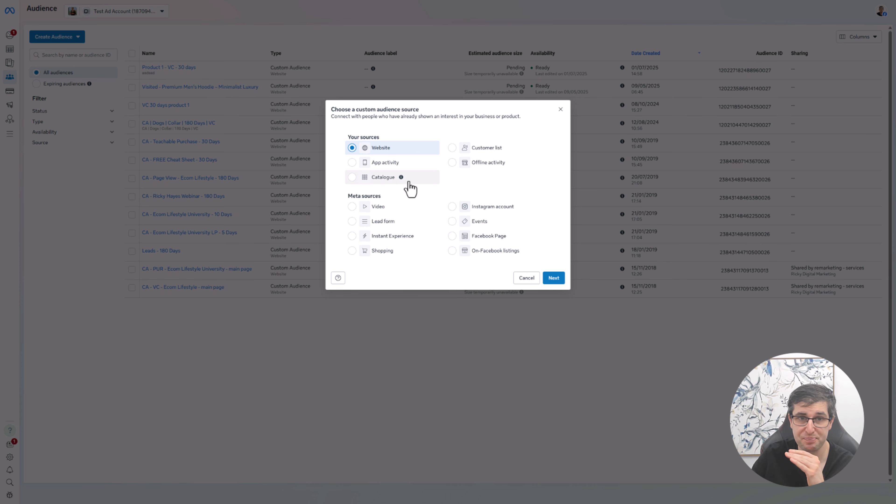
{"action": "left_click", "coordinate": [556, 279]}
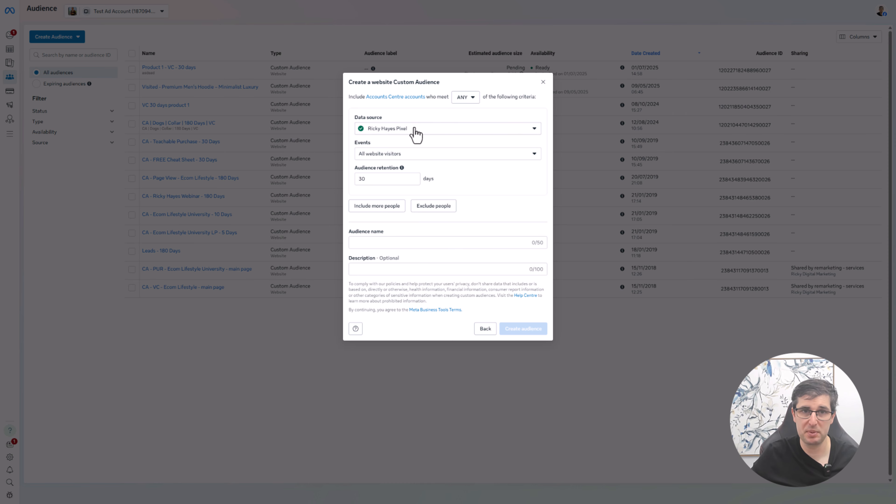
- Try adding a second inclusion rule to the website custom audience and remove it
{"action": "double_click", "coordinate": [374, 179]}
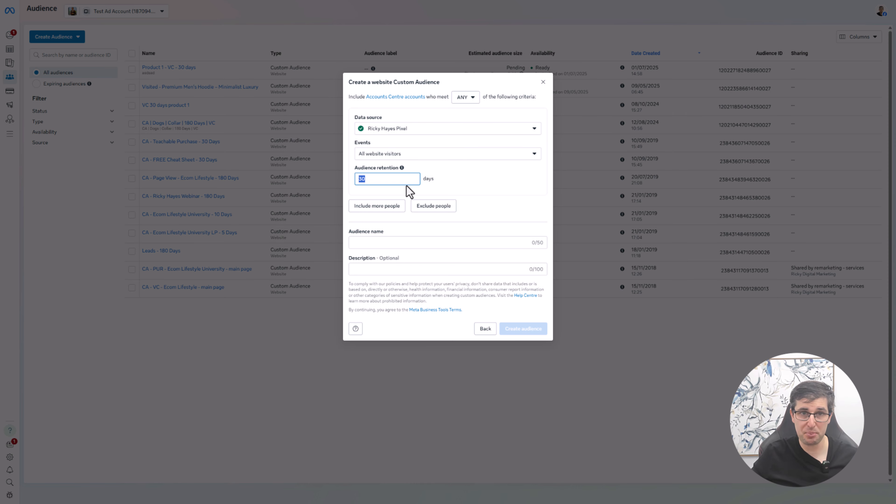
{"action": "left_click", "coordinate": [372, 208]}
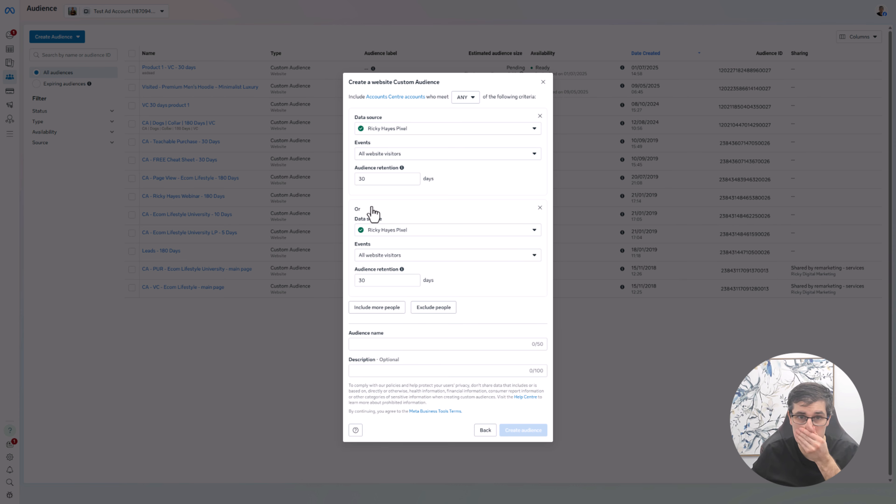
{"action": "left_click", "coordinate": [539, 178]}
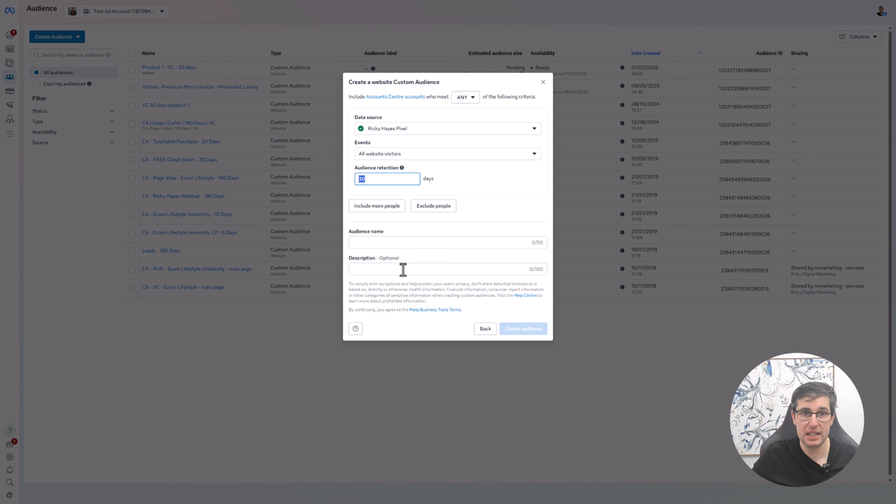
{"action": "left_click", "coordinate": [402, 156]}
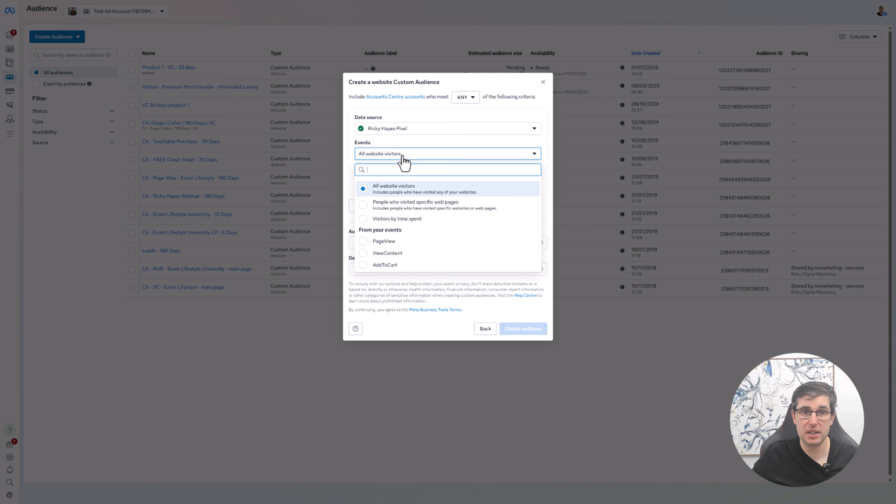
{"action": "left_click", "coordinate": [367, 253]}
{"action": "left_click", "coordinate": [384, 193]}
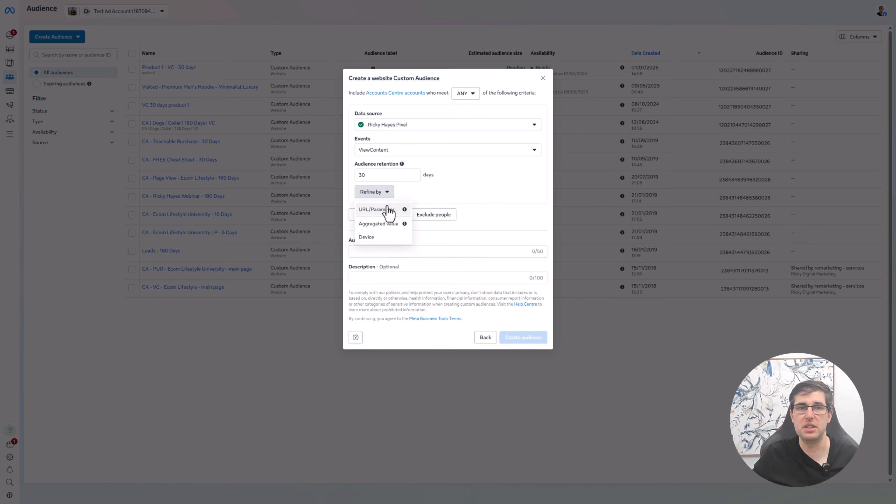
{"action": "left_click", "coordinate": [377, 210]}
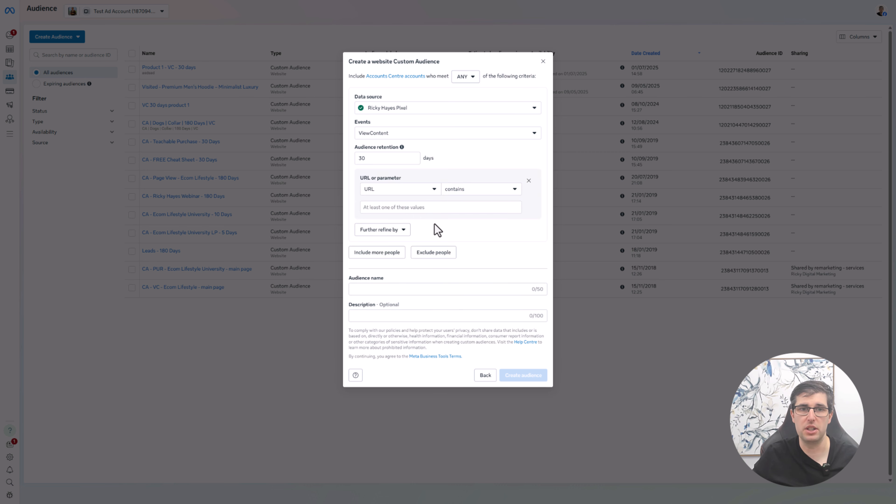
{"action": "left_click", "coordinate": [400, 189]}
{"action": "left_click", "coordinate": [374, 290]}
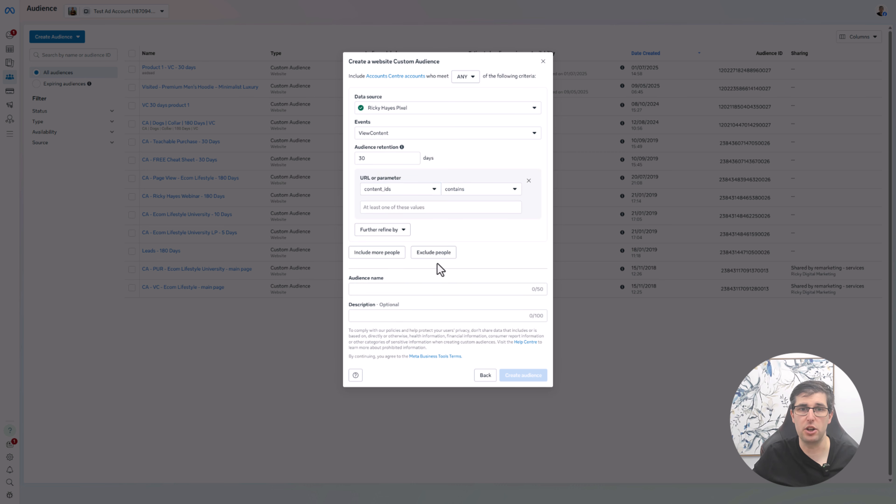
{"action": "left_click", "coordinate": [439, 206]}
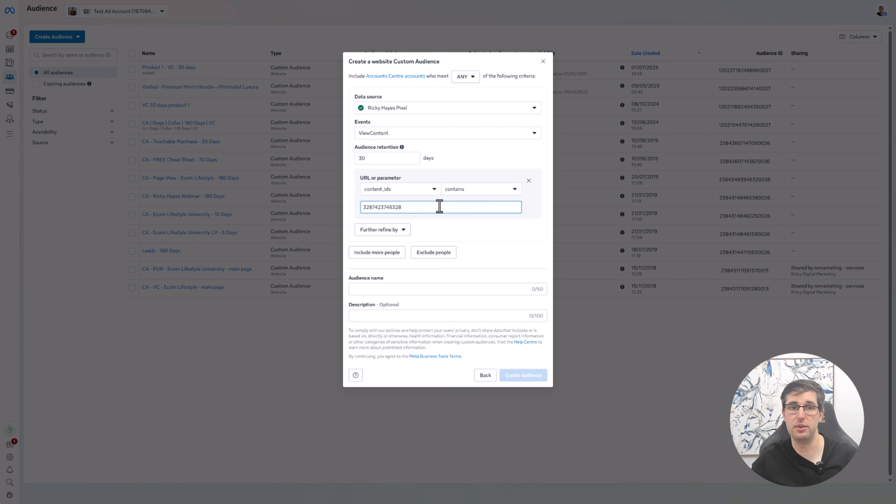
- Enter "CA - Test 1 - 30 Days VC" as both the name and the description of the audience
{"action": "left_click", "coordinate": [393, 294]}
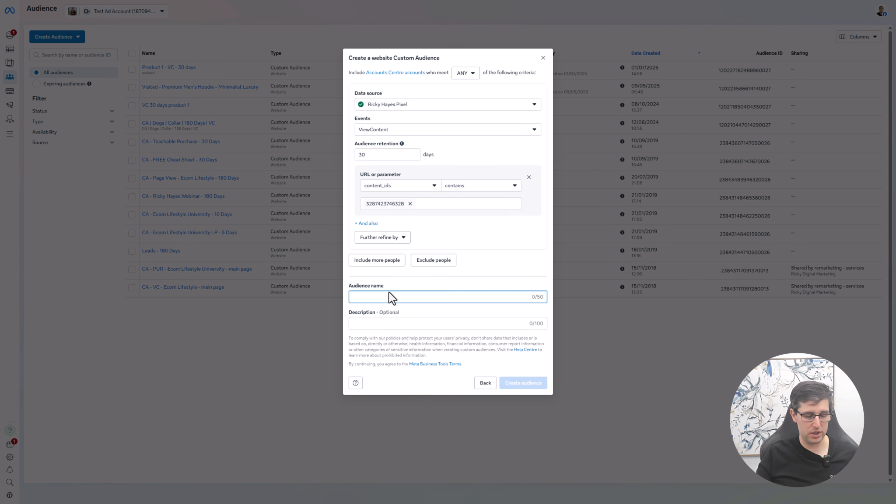
{"action": "type", "text": "CA - Test 1 - 30 Days VC"}
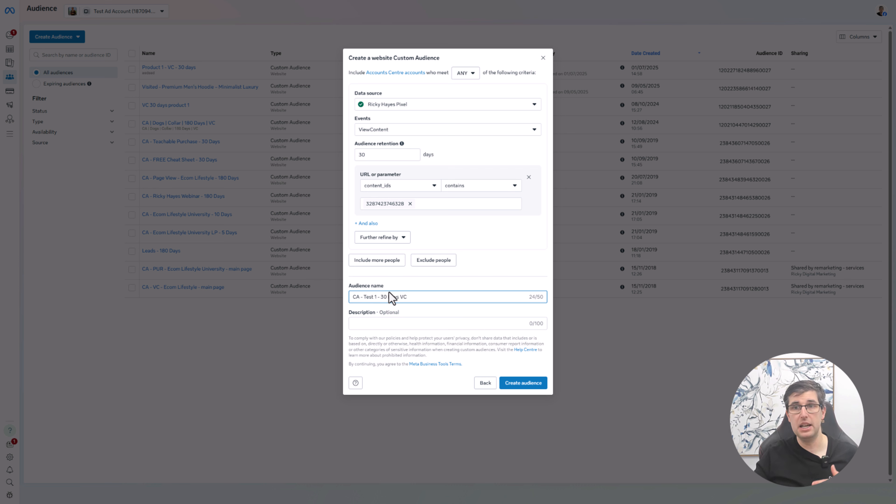
{"action": "key", "text": "ctrl+a"}
{"action": "key", "text": "ctrl+c"}
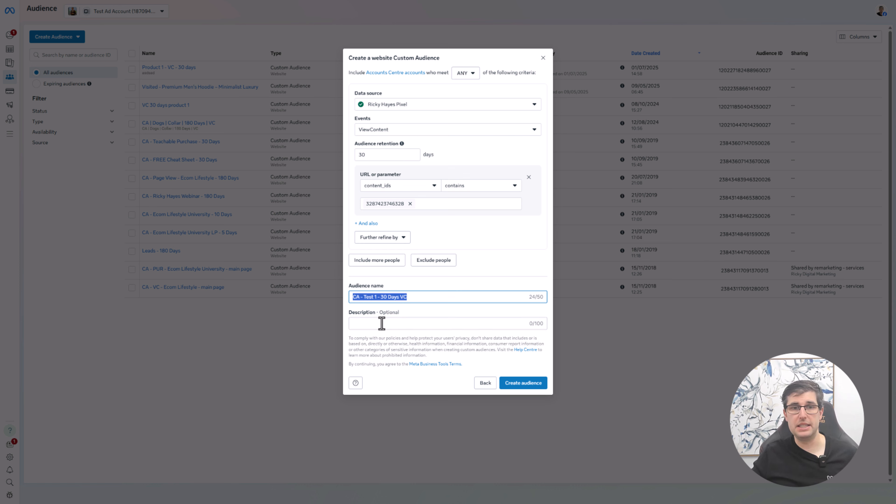
{"action": "left_click", "coordinate": [413, 324]}
{"action": "key", "text": "ctrl+v"}
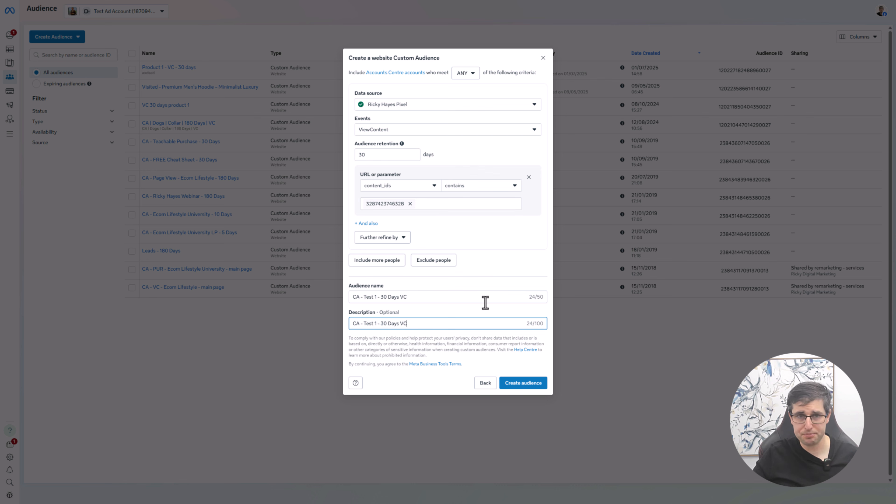
- Create the website custom audience and finish without choosing any of the suggested follow-up actions
{"action": "left_click", "coordinate": [432, 205]}
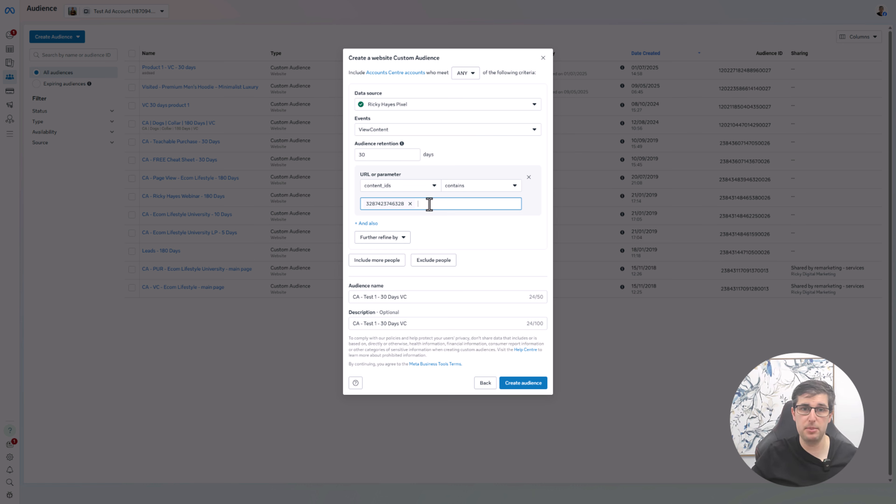
{"action": "left_click", "coordinate": [532, 382]}
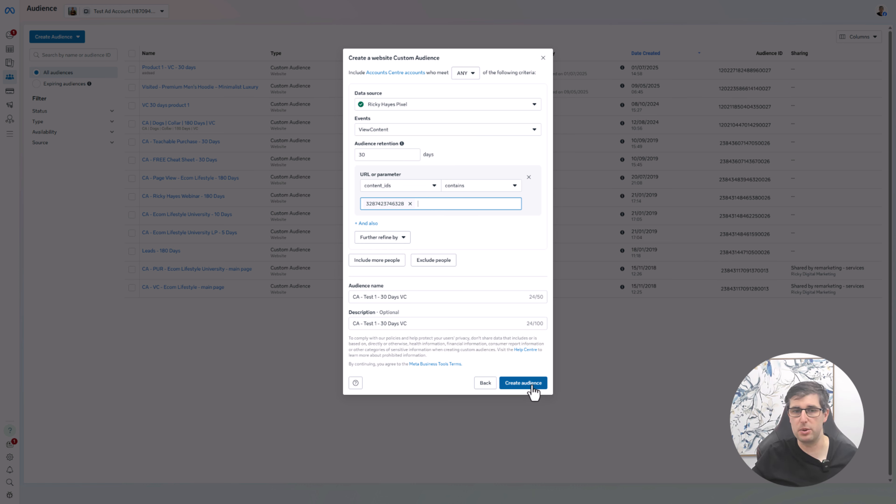
{"action": "left_click", "coordinate": [532, 385]}
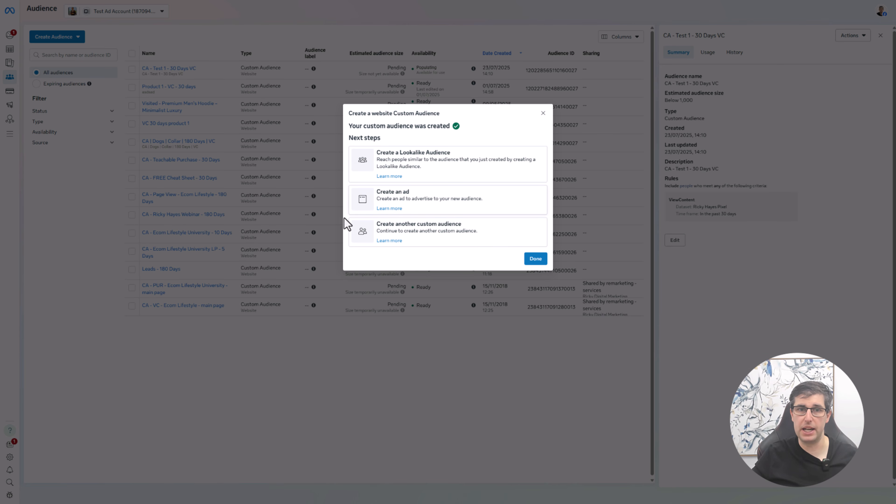
{"action": "left_click", "coordinate": [537, 261]}
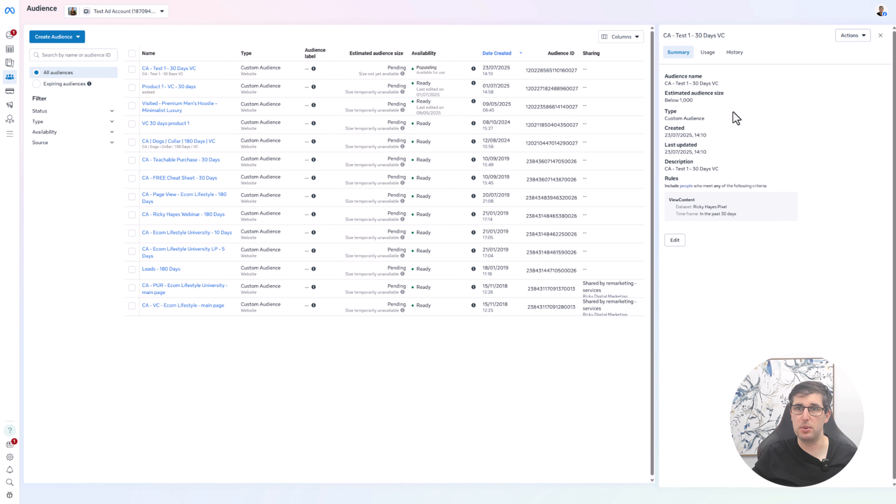
- Review the new audience's usage, history and the ad accounts it can be shared with, without sharing it, and close its details
{"action": "left_click", "coordinate": [707, 52]}
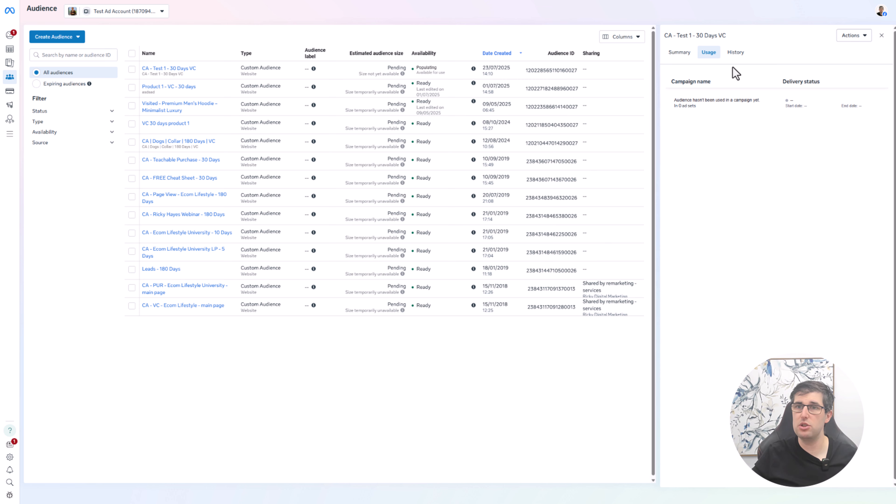
{"action": "left_click", "coordinate": [735, 53]}
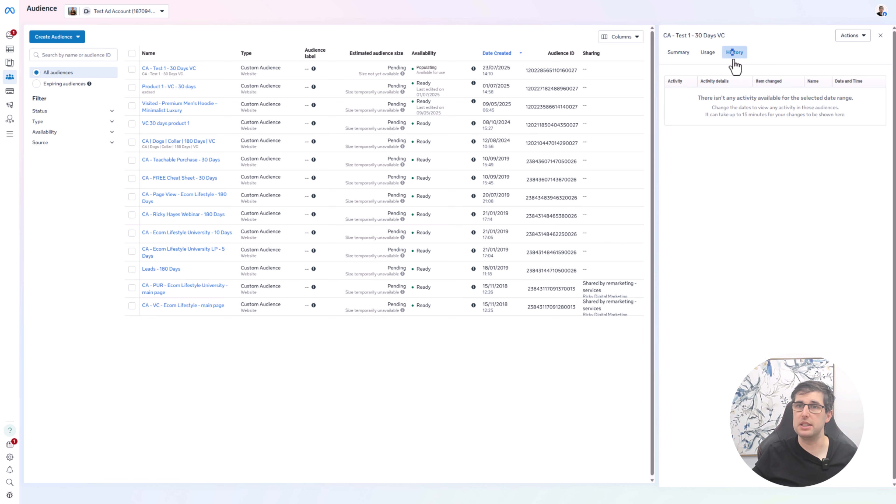
{"action": "left_click", "coordinate": [859, 36]}
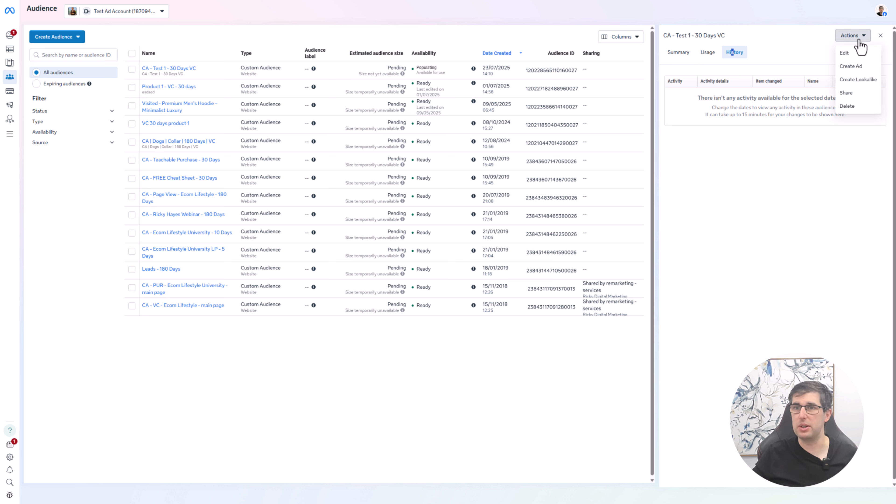
{"action": "left_click", "coordinate": [849, 93]}
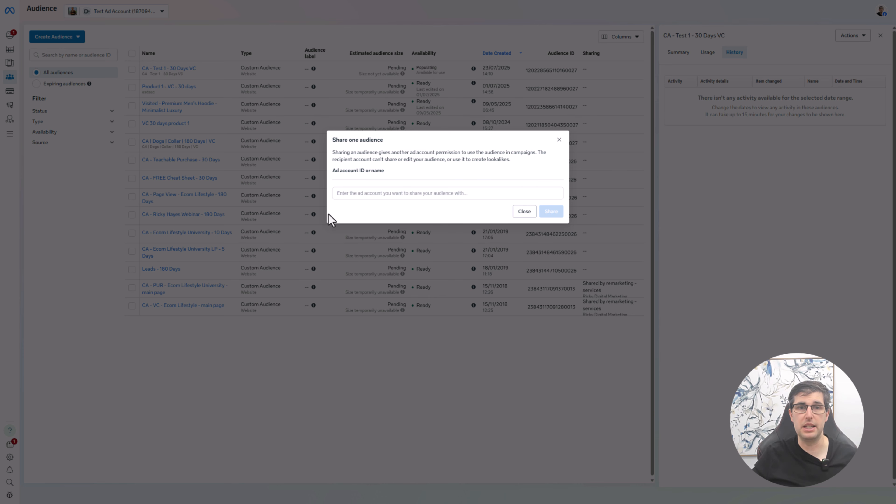
{"action": "left_click", "coordinate": [380, 194]}
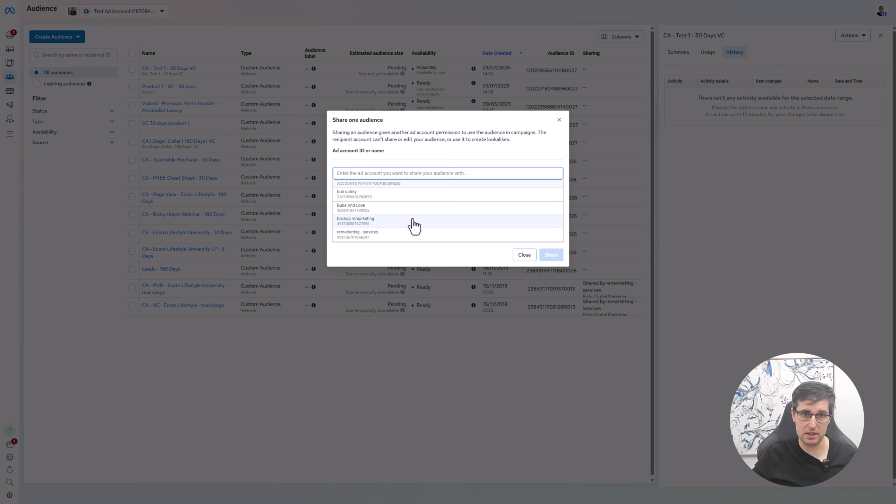
{"action": "left_click", "coordinate": [524, 255]}
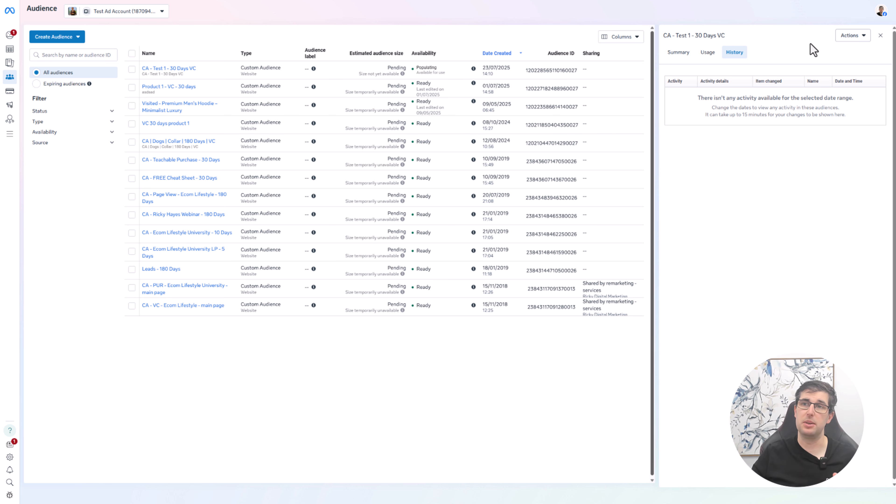
{"action": "left_click", "coordinate": [880, 36]}
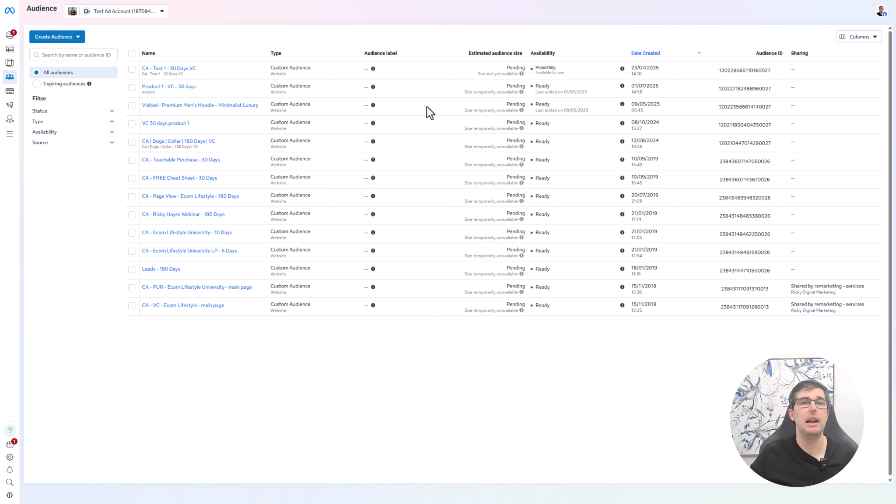
- Start a custom audience from the Video source with people who have viewed at least 3 seconds of the video as its engagement
{"action": "left_click", "coordinate": [46, 36]}
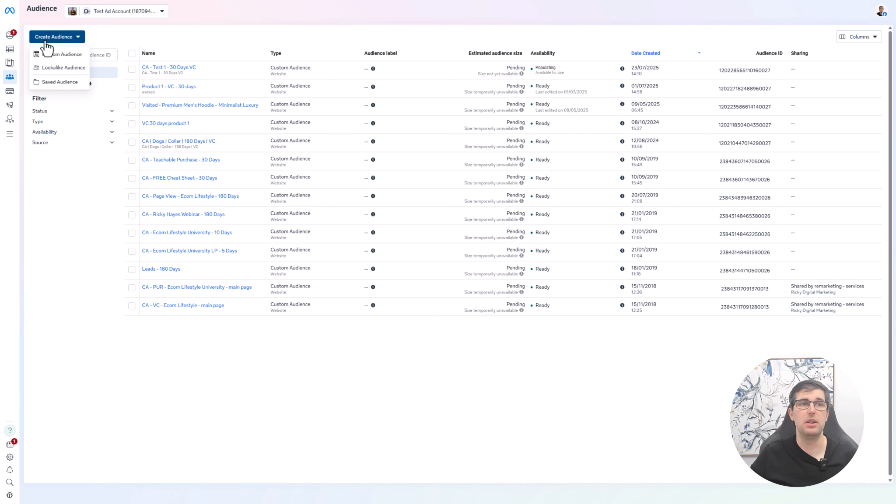
{"action": "left_click", "coordinate": [64, 56]}
{"action": "left_click", "coordinate": [352, 207]}
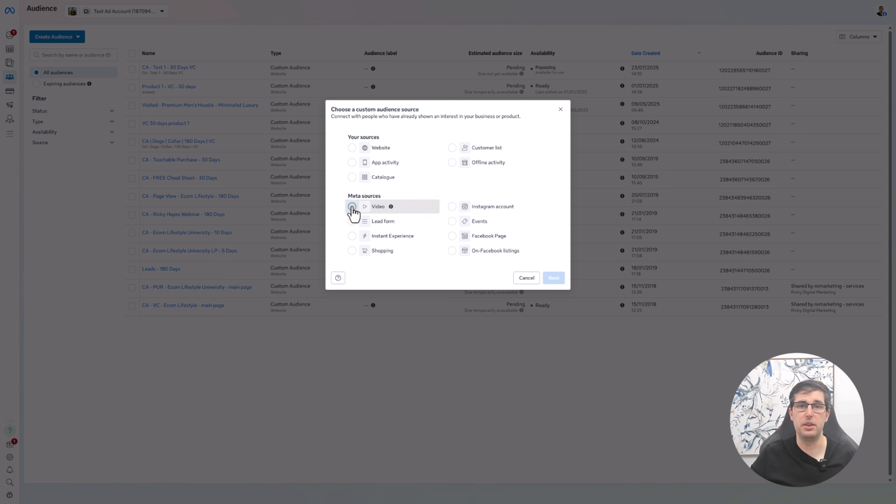
{"action": "left_click", "coordinate": [559, 281]}
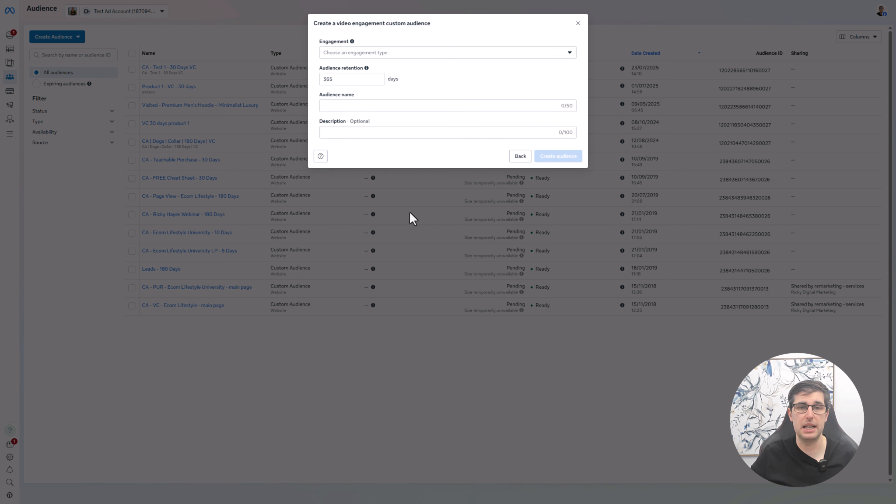
{"action": "left_click", "coordinate": [384, 54]}
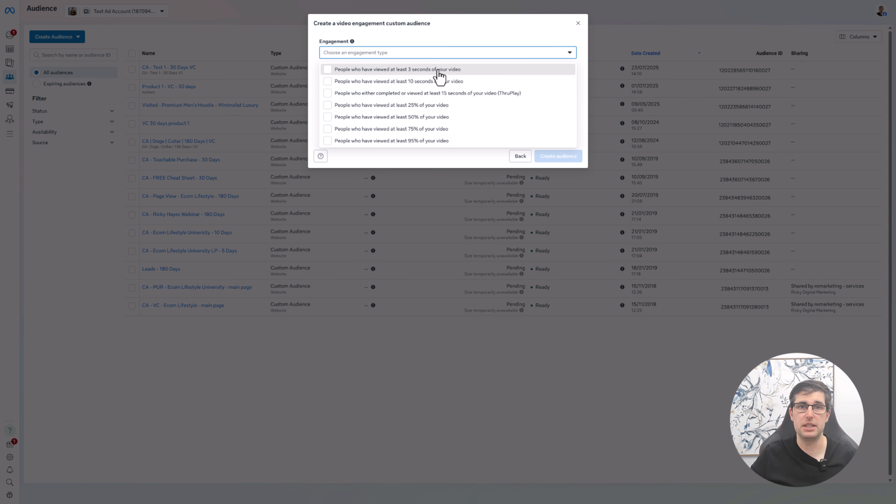
{"action": "left_click", "coordinate": [429, 70]}
{"action": "left_click", "coordinate": [431, 54]}
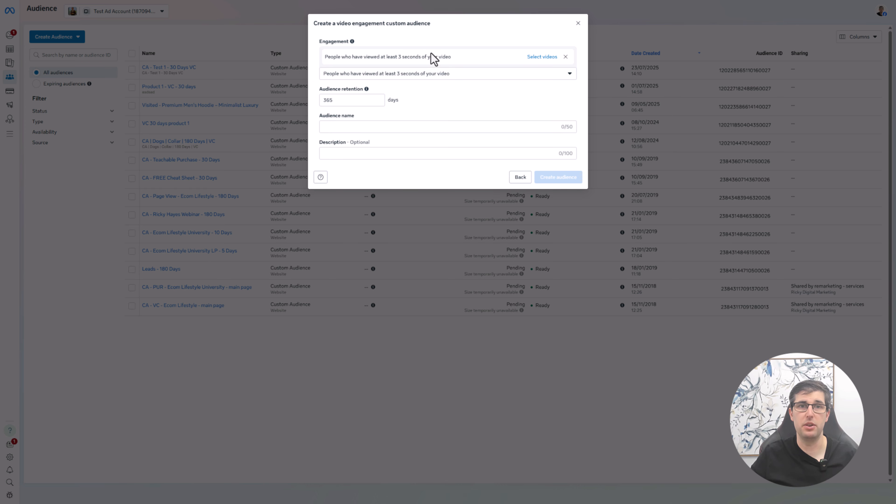
{"action": "left_click", "coordinate": [542, 57]}
{"action": "left_click", "coordinate": [262, 122]}
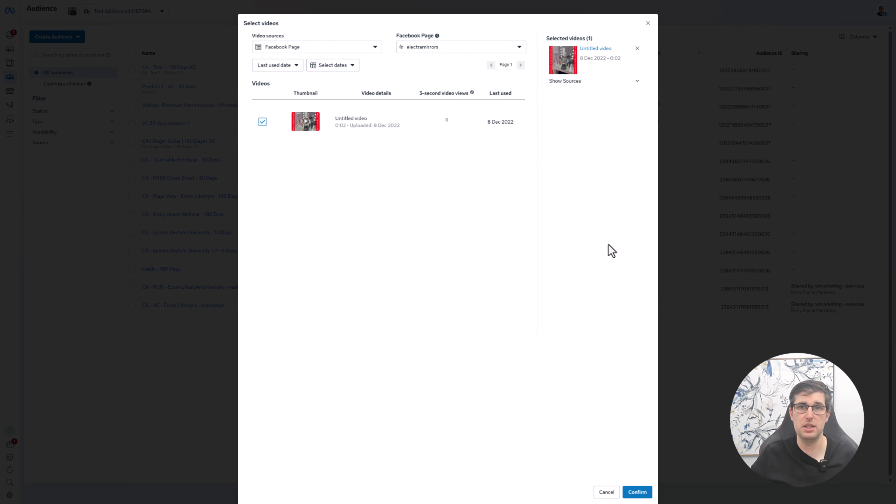
{"action": "left_click", "coordinate": [330, 53]}
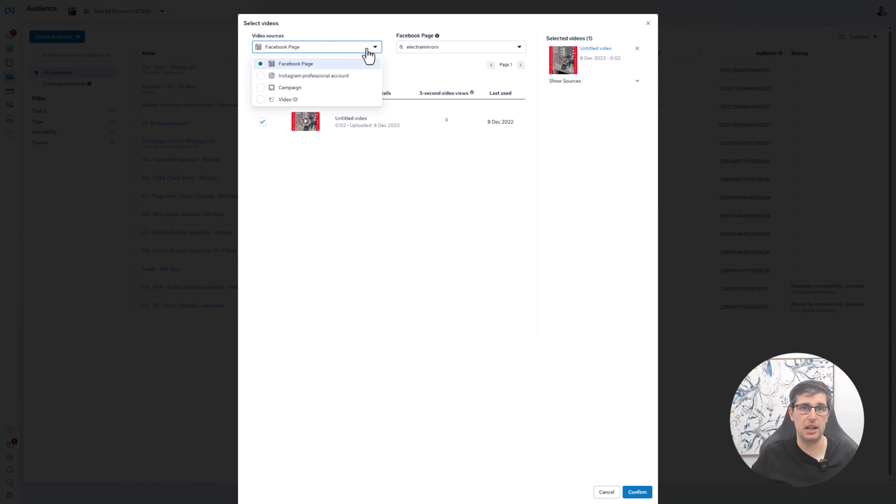
{"action": "left_click", "coordinate": [544, 251]}
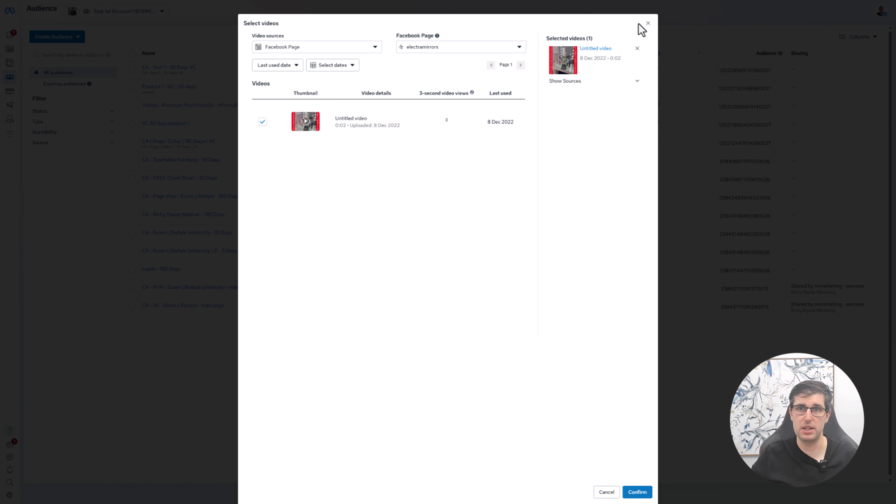
{"action": "left_click", "coordinate": [647, 24]}
- Enter "CA - 3 Seconds - Video Name X" as both the name and the description of the video engagement audience
{"action": "left_click", "coordinate": [330, 127]}
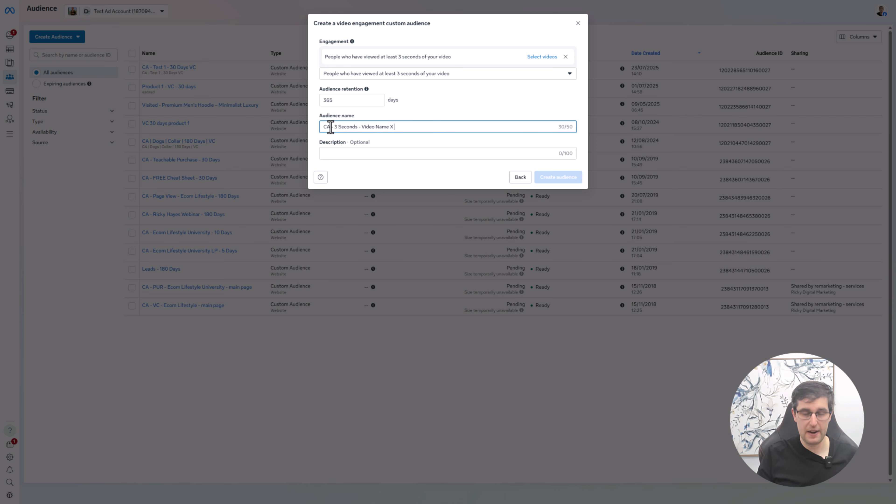
{"action": "triple_click", "coordinate": [381, 127]}
{"action": "key", "text": "ctrl+c"}
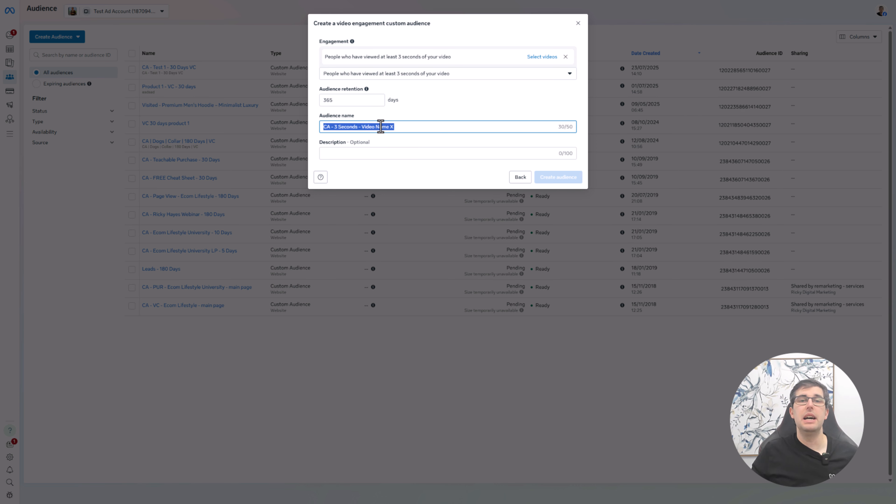
{"action": "left_click", "coordinate": [364, 155]}
{"action": "key", "text": "ctrl+v"}
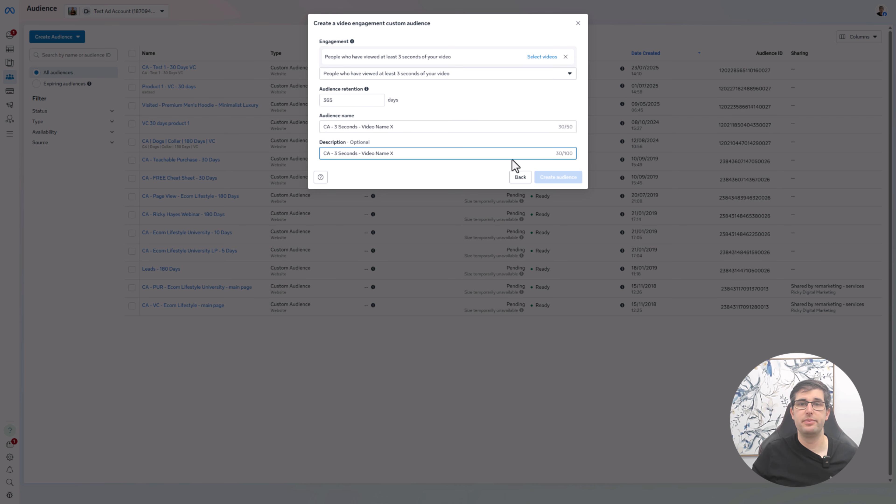
- Check the available video engagement types and set the audience retention to 30 days
{"action": "left_click", "coordinate": [471, 75]}
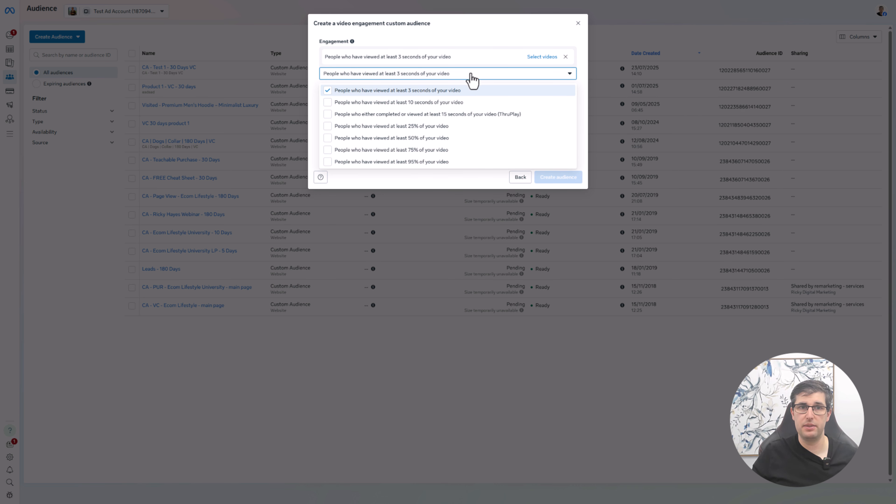
{"action": "left_click", "coordinate": [449, 73]}
{"action": "left_click_drag", "start_coordinate": [349, 100], "coordinate": [317, 102]}
{"action": "type", "text": "3"}
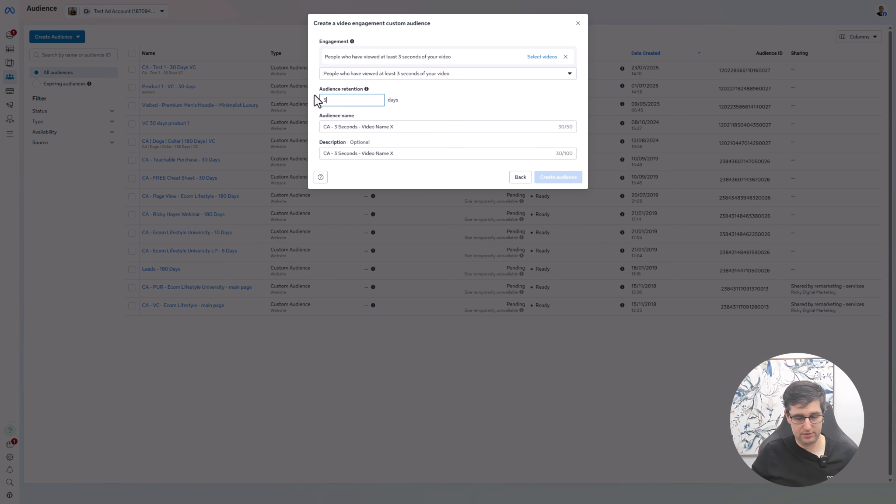
{"action": "type", "text": "0"}
{"action": "left_click", "coordinate": [429, 142]}
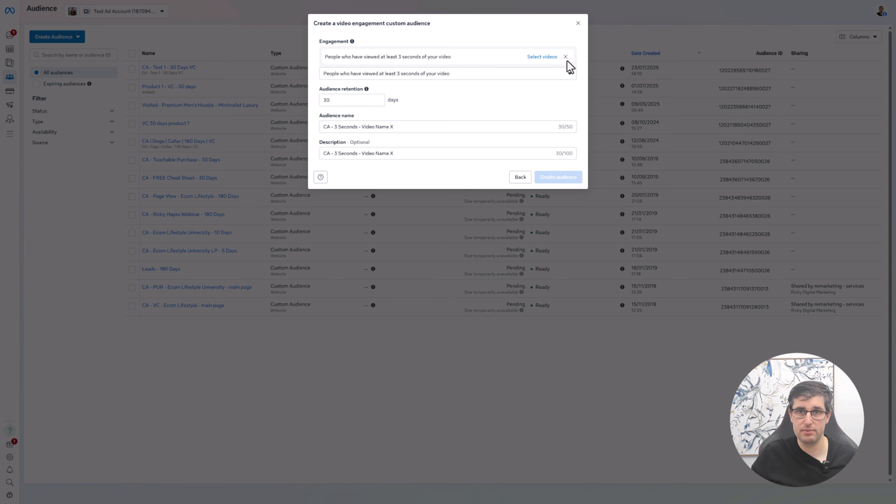
- Choose the electramirrors page's untitled video as the source, and create the audience without any of the suggested follow-up actions
{"action": "left_click", "coordinate": [541, 57]}
{"action": "left_click", "coordinate": [261, 123]}
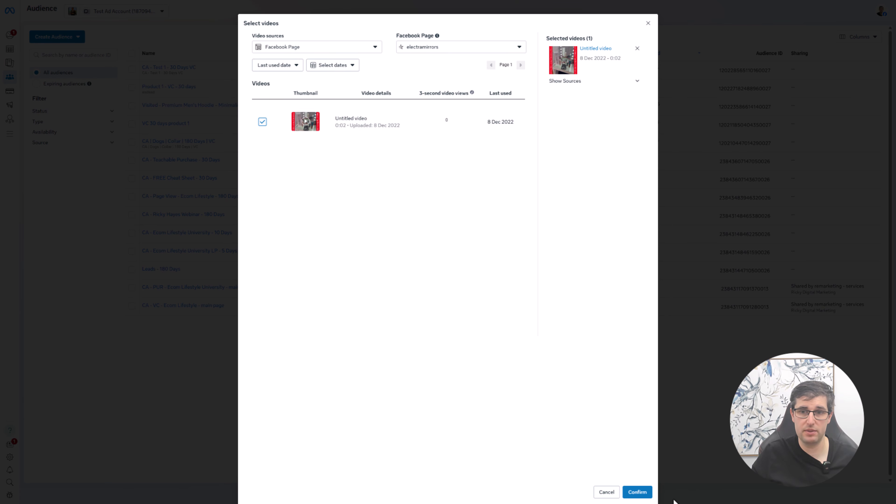
{"action": "left_click", "coordinate": [637, 492]}
{"action": "left_click", "coordinate": [576, 208]}
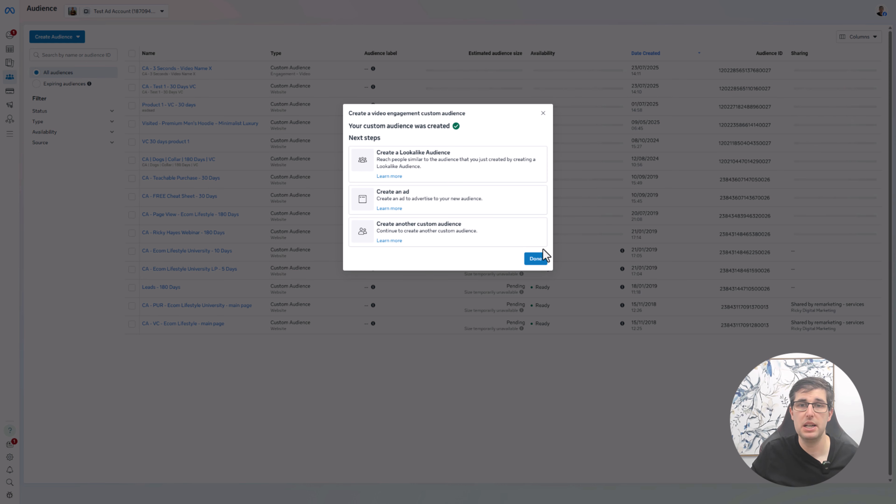
{"action": "left_click", "coordinate": [536, 260]}
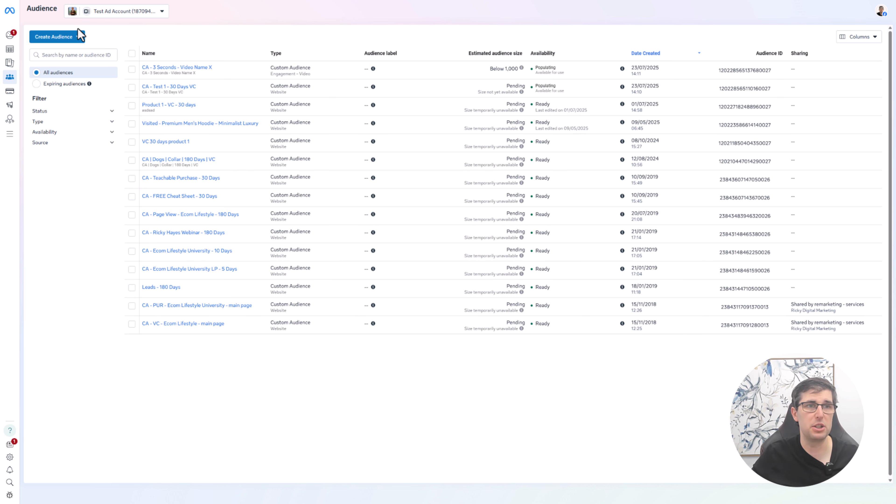
- Start another custom audience using a customer list as its source
{"action": "left_click", "coordinate": [77, 35]}
{"action": "left_click", "coordinate": [70, 55]}
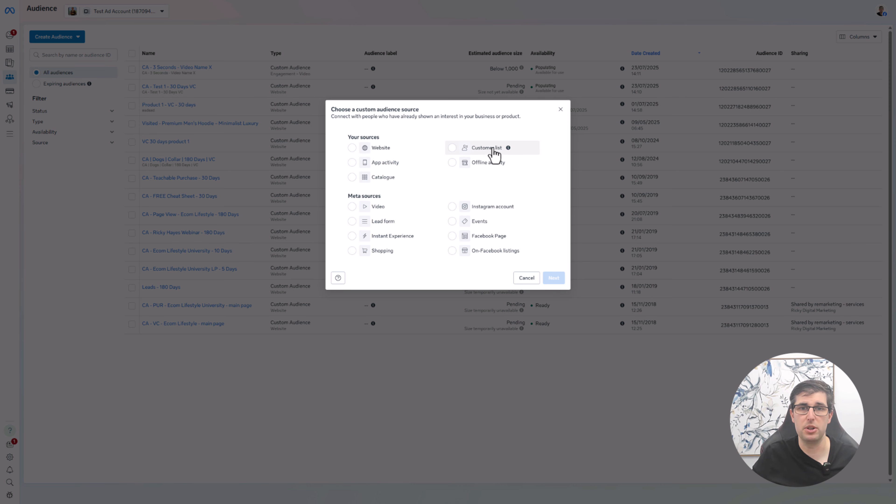
{"action": "left_click", "coordinate": [483, 148]}
{"action": "left_click", "coordinate": [554, 278]}
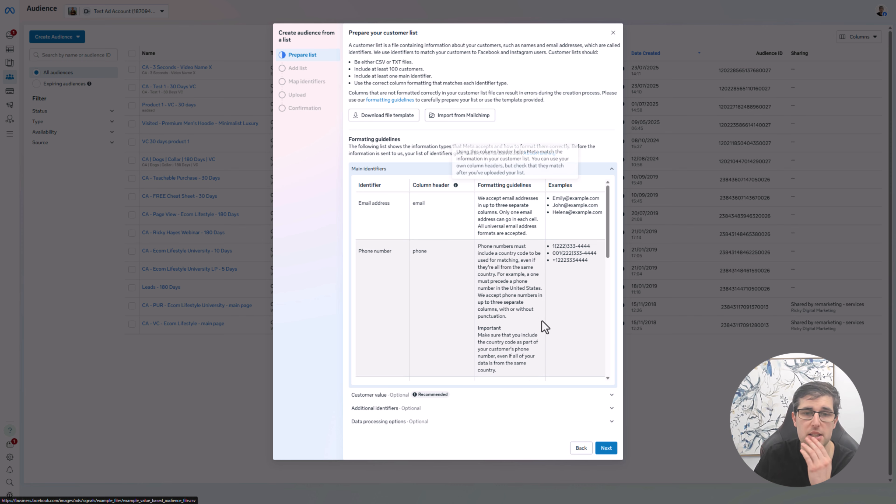
- Examine the customer list formatting guidelines for the main identifiers and the recommended customer value column
{"action": "left_click", "coordinate": [471, 393]}
{"action": "scroll", "coordinate": [483, 341], "scroll_direction": "down", "scroll_amount": 3}
{"action": "scroll", "coordinate": [482, 341], "scroll_direction": "down", "scroll_amount": 2}
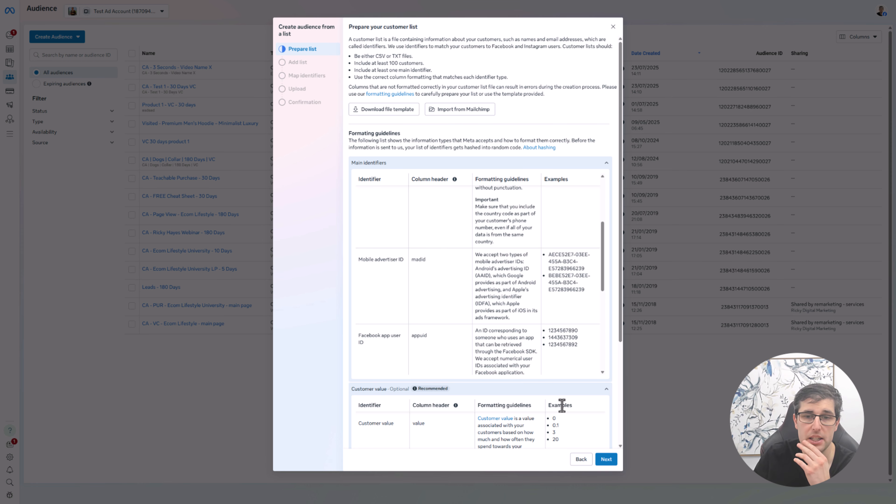
{"action": "scroll", "coordinate": [561, 404], "scroll_direction": "down", "scroll_amount": 5}
{"action": "scroll", "coordinate": [460, 281], "scroll_direction": "up", "scroll_amount": 5}
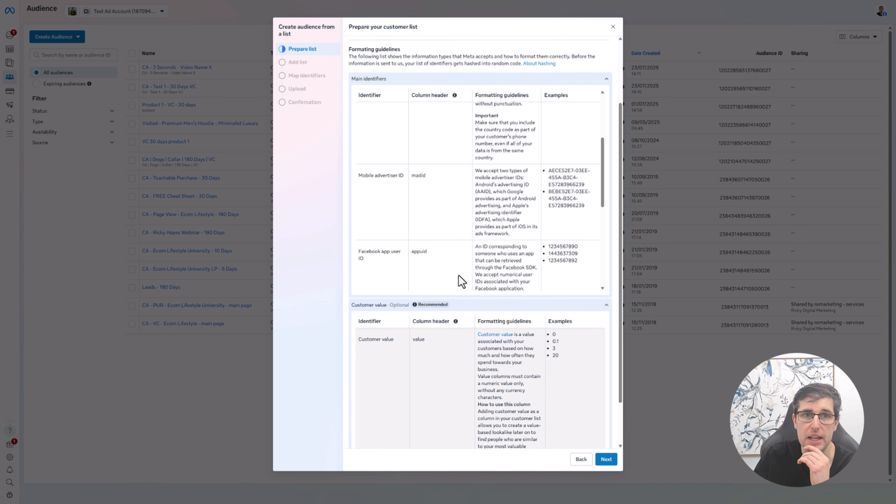
{"action": "scroll", "coordinate": [563, 277], "scroll_direction": "down", "scroll_amount": 1}
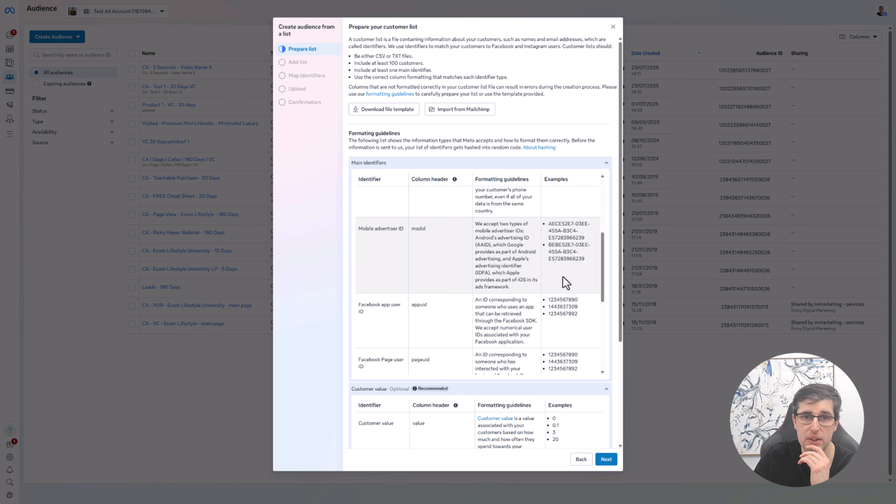
{"action": "scroll", "coordinate": [490, 240], "scroll_direction": "up", "scroll_amount": 3}
{"action": "scroll", "coordinate": [478, 234], "scroll_direction": "up", "scroll_amount": 2}
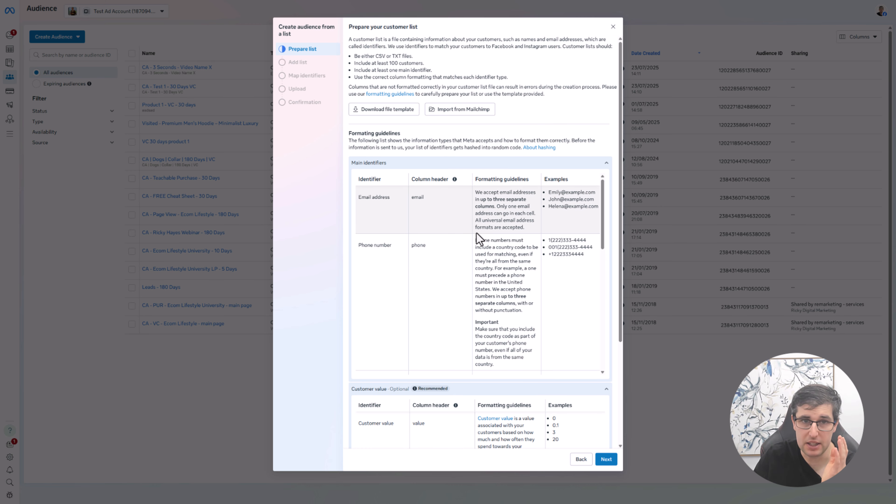
{"action": "scroll", "coordinate": [477, 234], "scroll_direction": "down", "scroll_amount": 5}
{"action": "scroll", "coordinate": [409, 291], "scroll_direction": "down", "scroll_amount": 5}
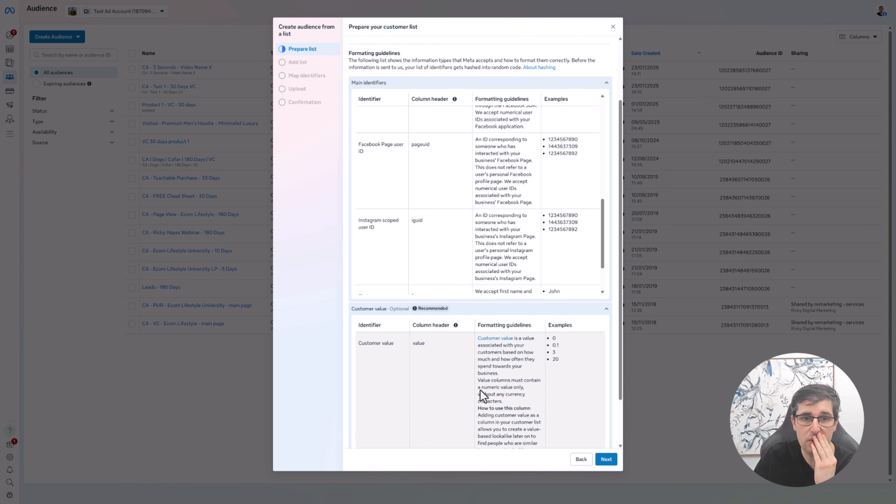
{"action": "left_click_drag", "start_coordinate": [381, 289], "coordinate": [392, 286]}
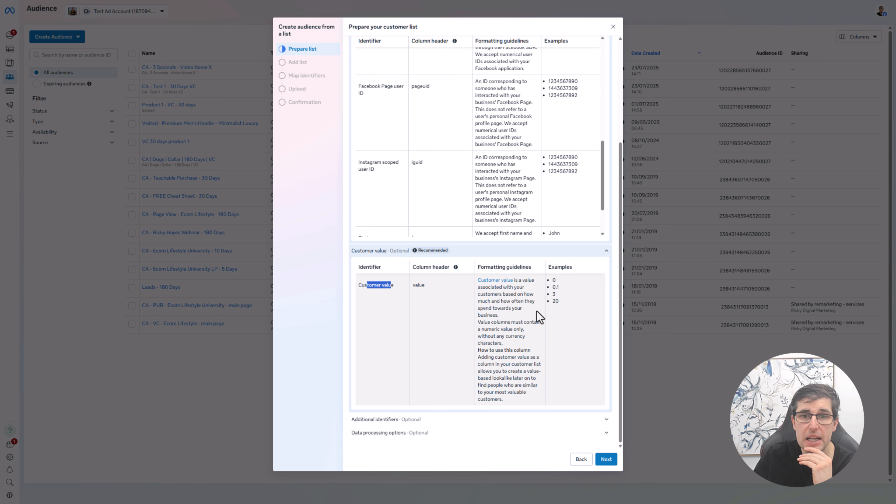
{"action": "left_click_drag", "start_coordinate": [491, 294], "coordinate": [526, 298]}
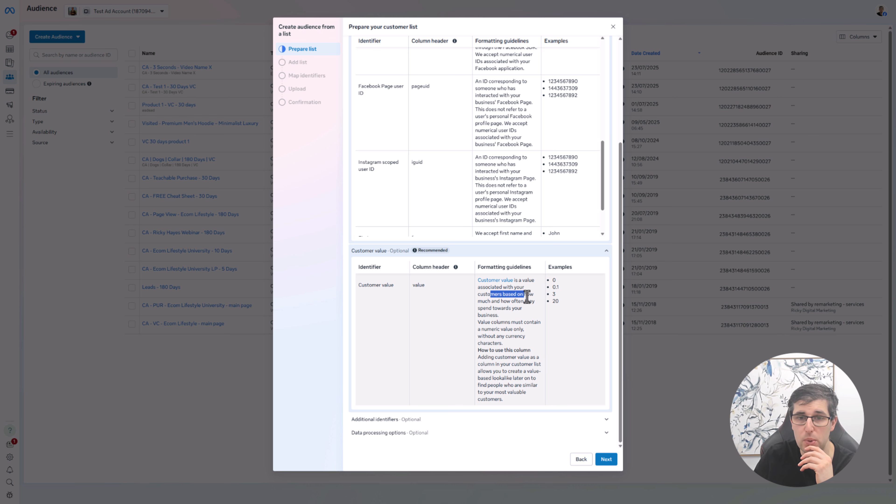
- Examine the formatting guidelines for the additional identifiers, from city and country to gender and age, and collapse that section
{"action": "left_click", "coordinate": [418, 420]}
{"action": "scroll", "coordinate": [482, 347], "scroll_direction": "down", "scroll_amount": 5}
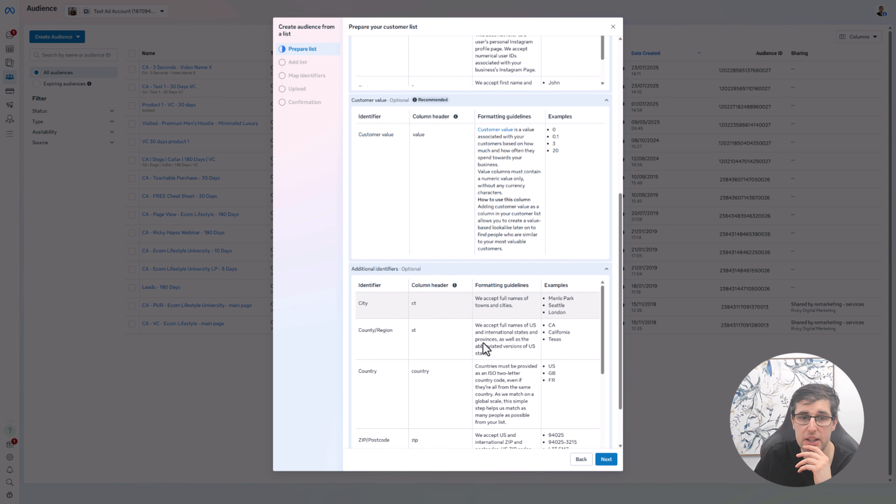
{"action": "scroll", "coordinate": [382, 254], "scroll_direction": "down", "scroll_amount": 3}
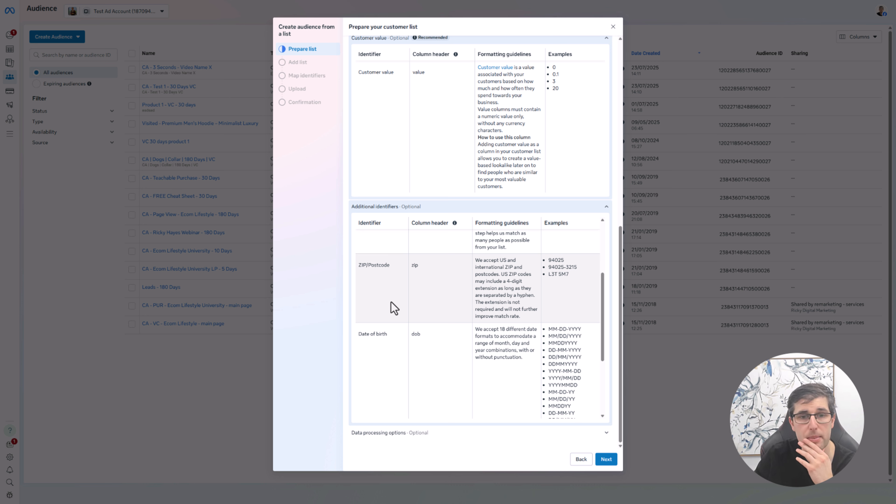
{"action": "scroll", "coordinate": [391, 304], "scroll_direction": "up", "scroll_amount": 4}
{"action": "scroll", "coordinate": [388, 293], "scroll_direction": "down", "scroll_amount": 3}
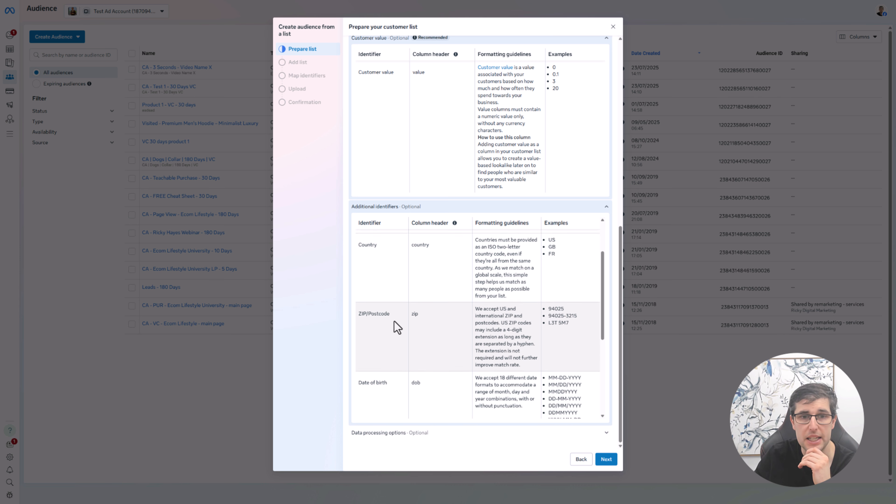
{"action": "scroll", "coordinate": [396, 328], "scroll_direction": "down", "scroll_amount": 5}
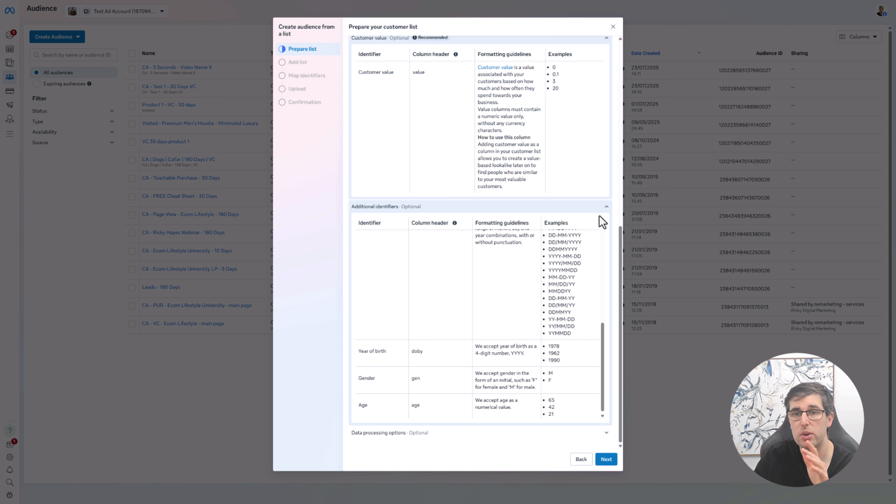
{"action": "left_click", "coordinate": [602, 220]}
{"action": "left_click", "coordinate": [602, 220]}
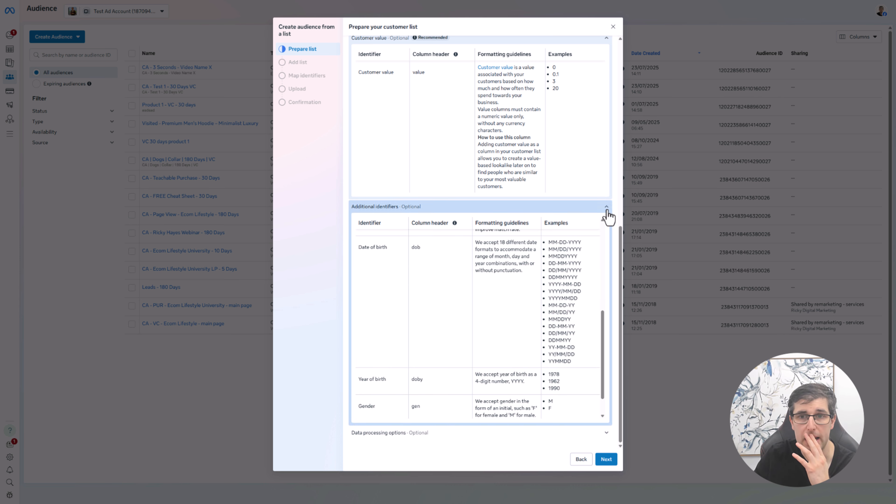
{"action": "left_click", "coordinate": [607, 209]}
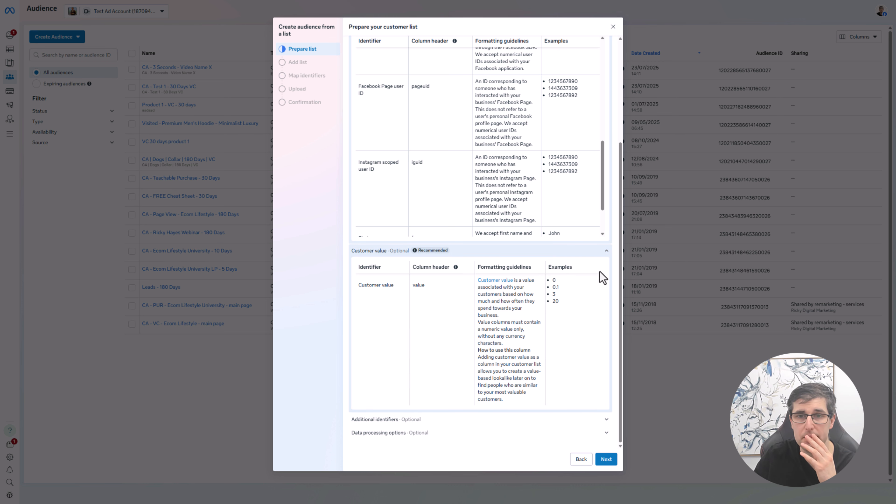
- Collapse the customer value guidelines and examine the data processing options for the customer list
{"action": "left_click", "coordinate": [606, 253]}
{"action": "left_click", "coordinate": [402, 426]}
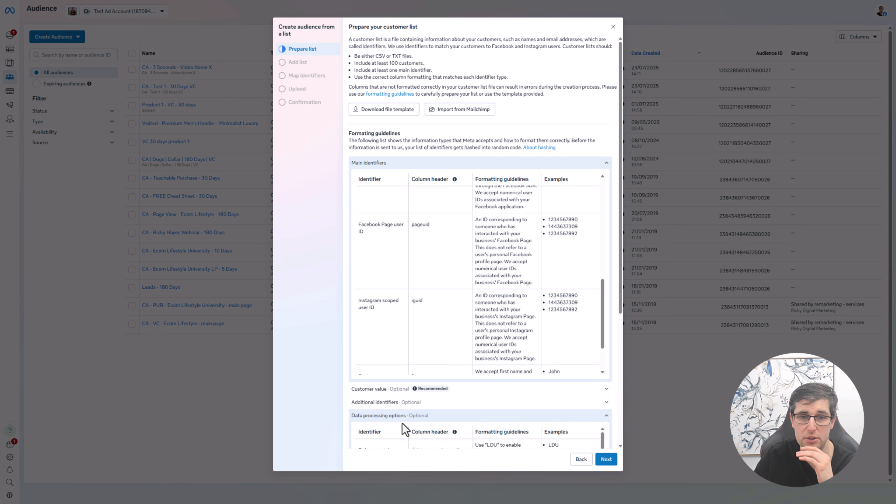
{"action": "scroll", "coordinate": [517, 405], "scroll_direction": "down", "scroll_amount": 4}
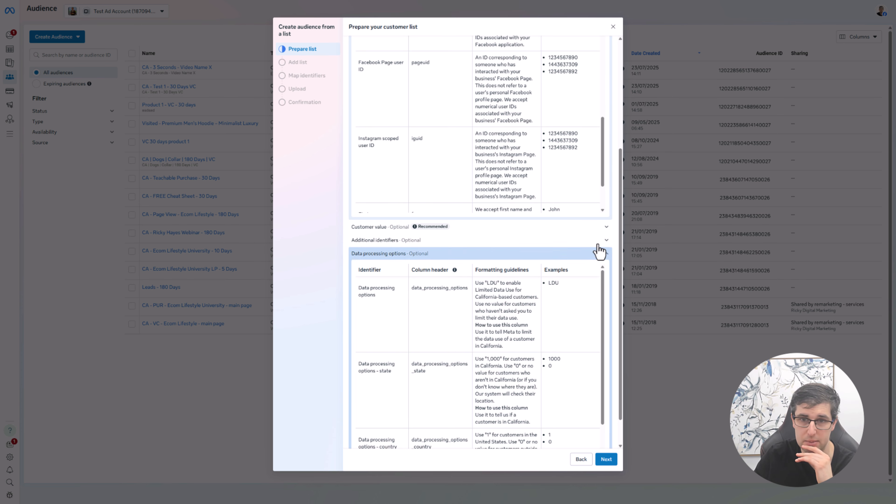
{"action": "left_click", "coordinate": [606, 241]}
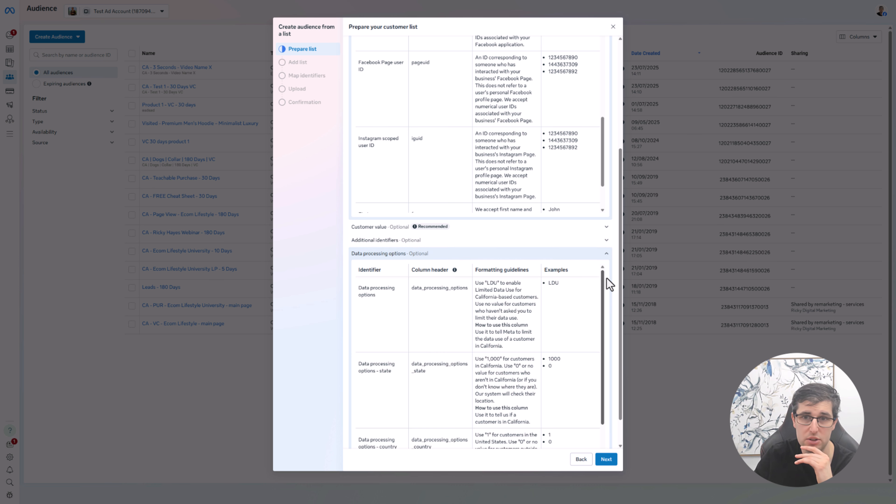
- Continue to adding the customer list and upload the sample_customer_data file from the sample folder in Downloads
{"action": "left_click", "coordinate": [606, 260]}
{"action": "left_click", "coordinate": [606, 448]}
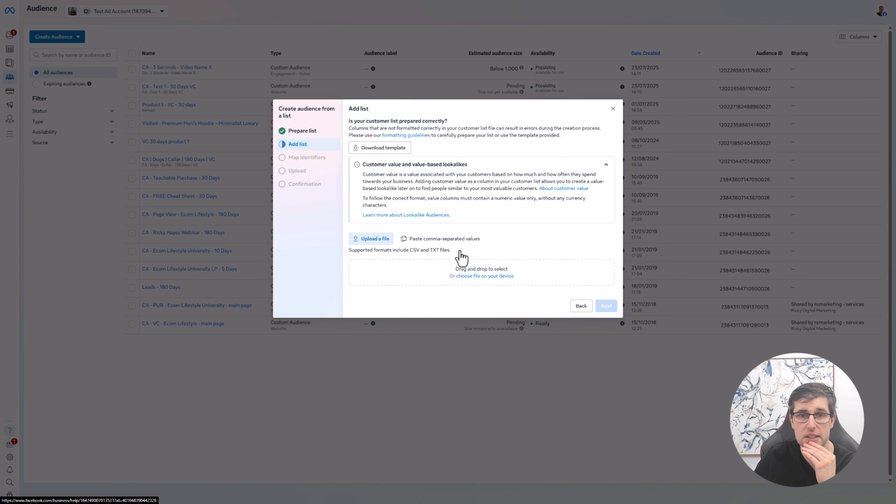
{"action": "left_click", "coordinate": [472, 278]}
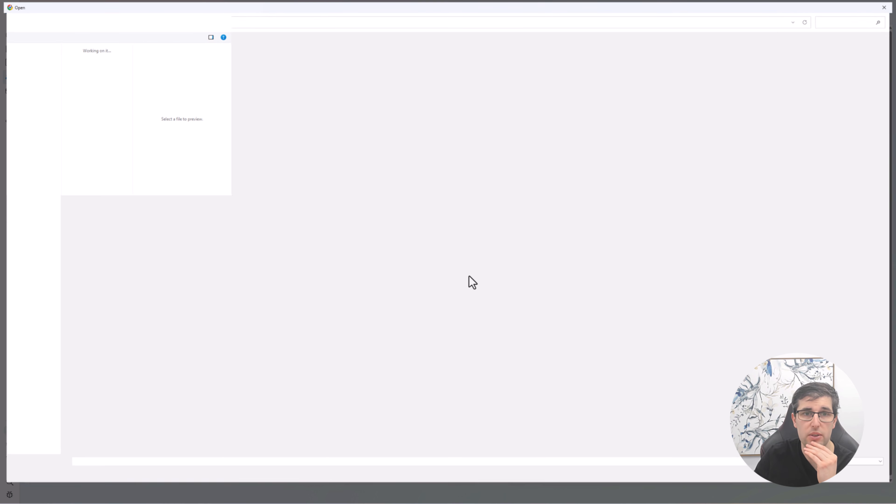
{"action": "double_click", "coordinate": [103, 102]}
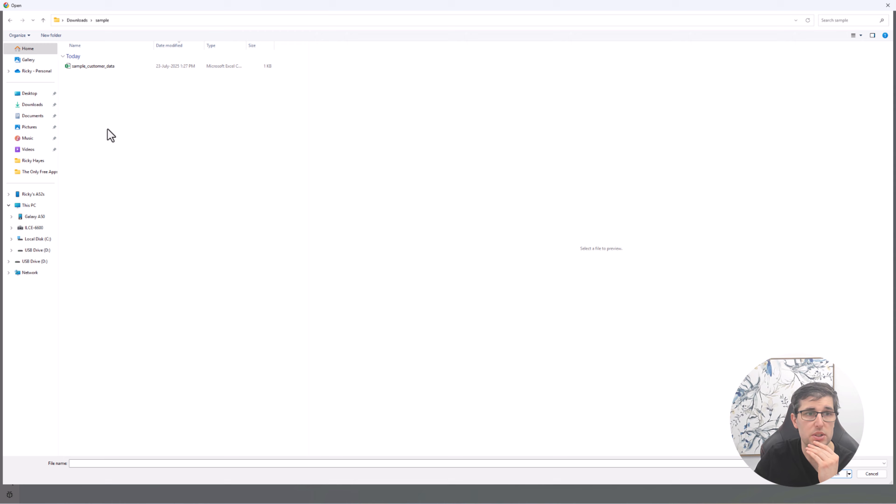
{"action": "left_click", "coordinate": [95, 66]}
{"action": "left_click", "coordinate": [152, 66]}
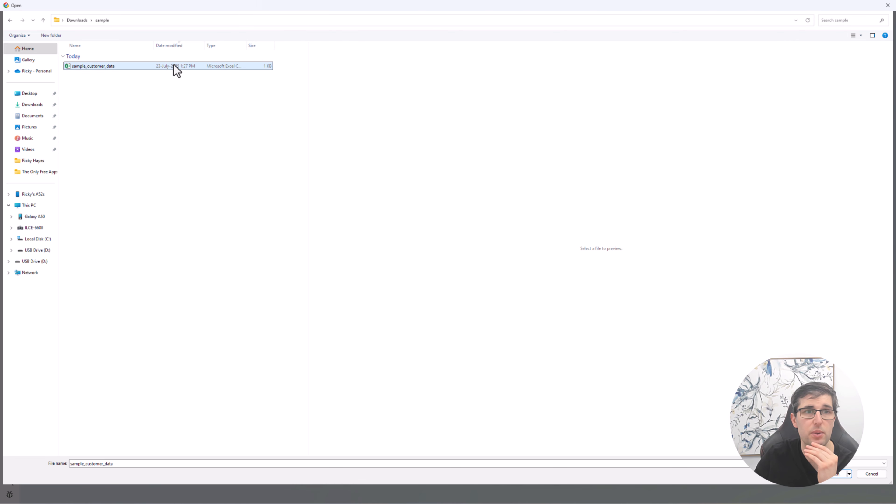
{"action": "double_click", "coordinate": [173, 67]}
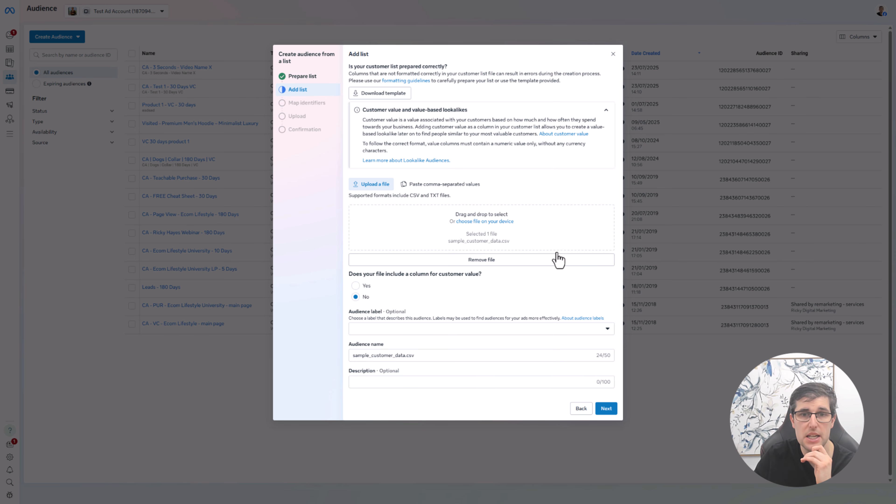
- Declare that the file includes a customer value column, choose the Lifetime Value column, and label the audience Qualified leads
{"action": "left_click_drag", "start_coordinate": [364, 269], "coordinate": [472, 273]}
{"action": "left_click", "coordinate": [366, 286]}
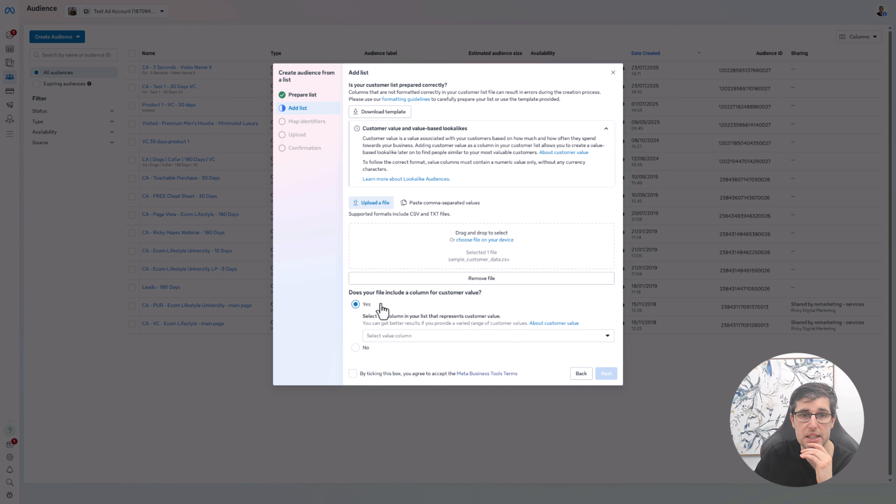
{"action": "left_click", "coordinate": [425, 338]}
{"action": "left_click", "coordinate": [421, 353]}
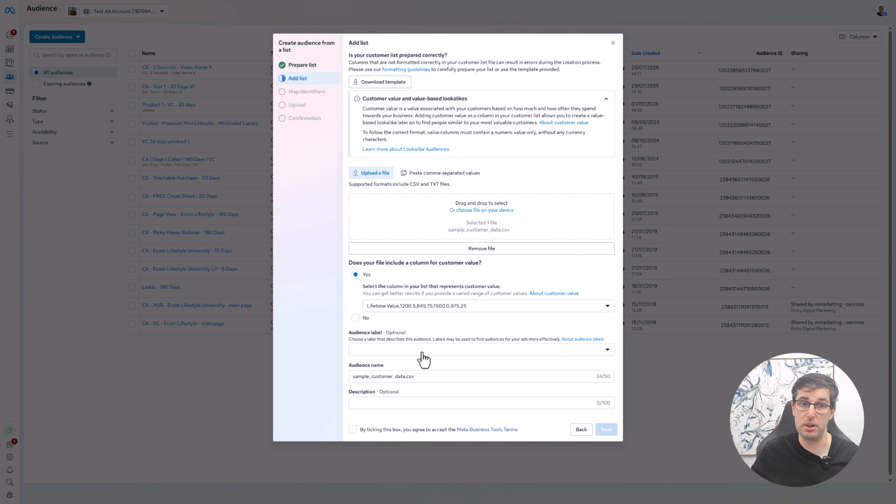
{"action": "left_click", "coordinate": [383, 351]}
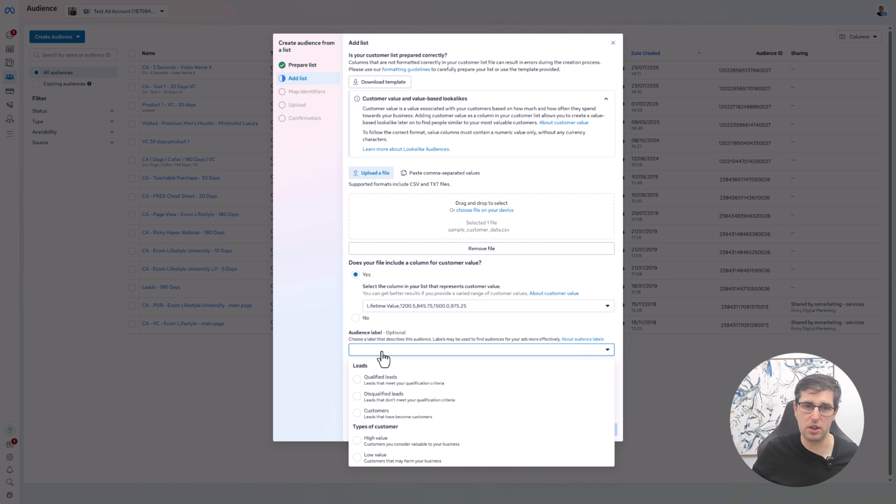
{"action": "left_click", "coordinate": [385, 386]}
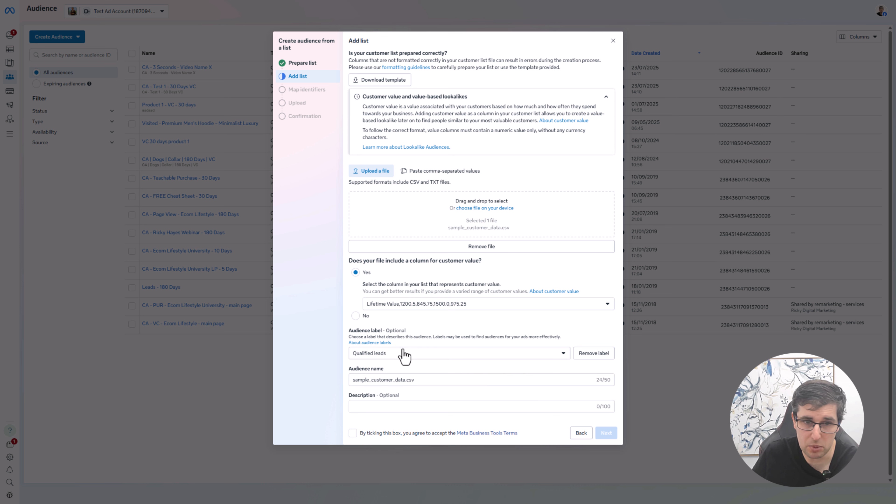
- Enter the audience description "CA - Leads - Qualified - From CMR", accept the Meta Business Tools Terms and continue to identifier mapping
{"action": "left_click", "coordinate": [397, 404]}
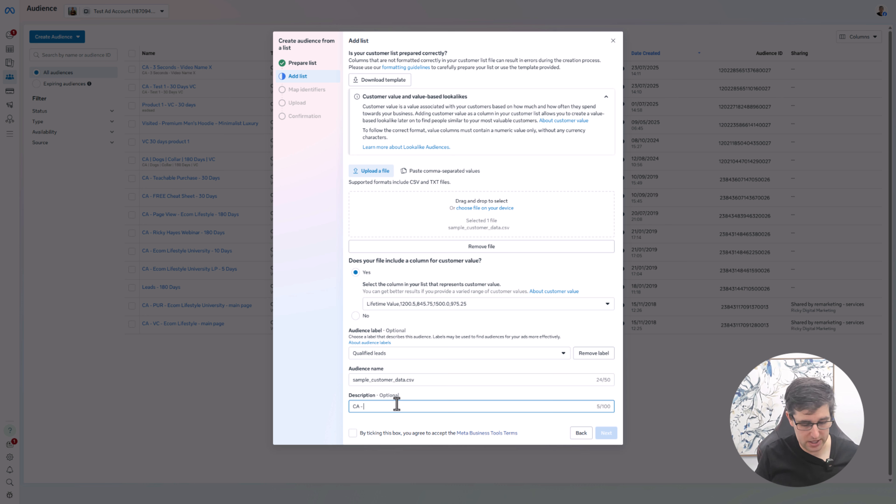
{"action": "type", "text": "CA - Le"}
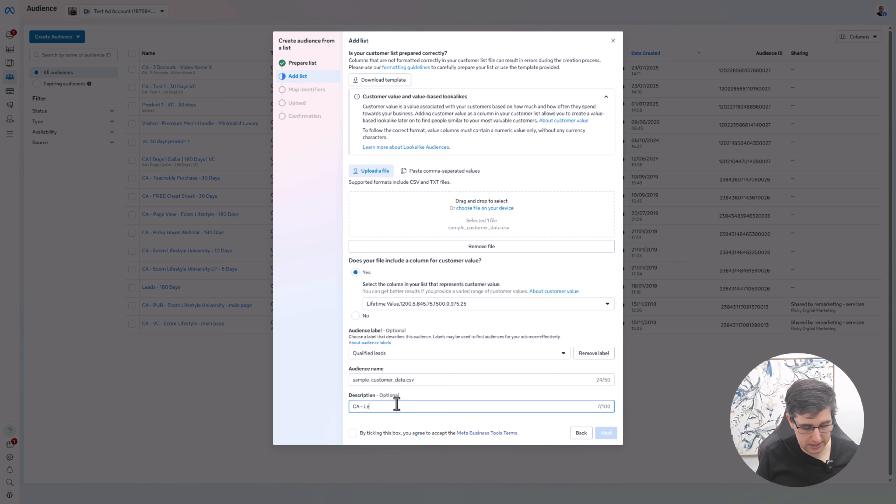
{"action": "type", "text": "ads - Qualified"}
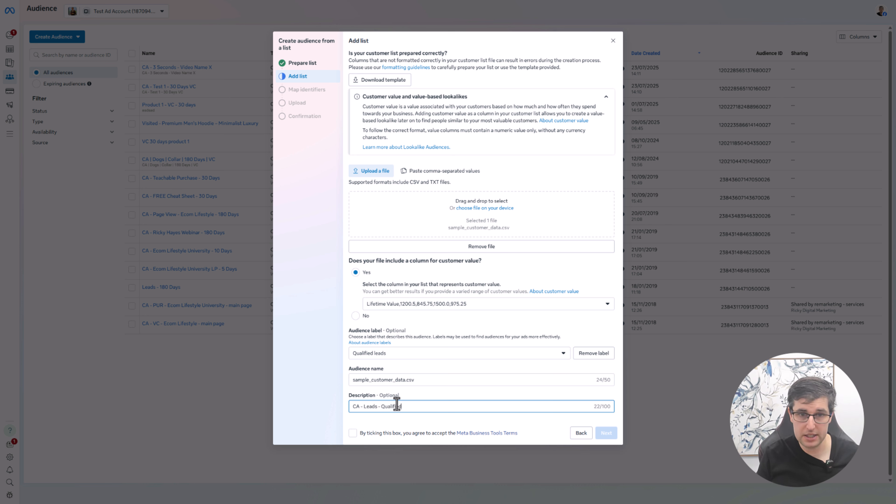
{"action": "type", "text": " - From CM"}
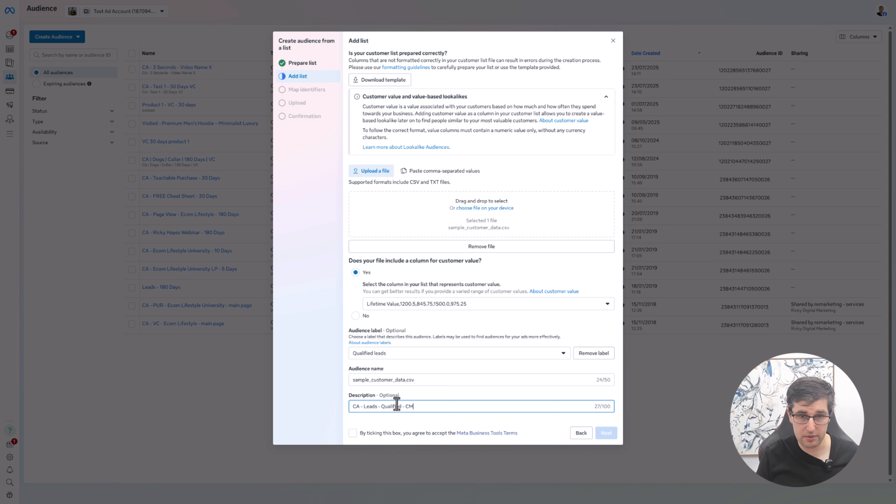
{"action": "key", "text": "BackSpace"}
{"action": "key", "text": "BackSpace"}
{"action": "type", "text": "From CMD"}
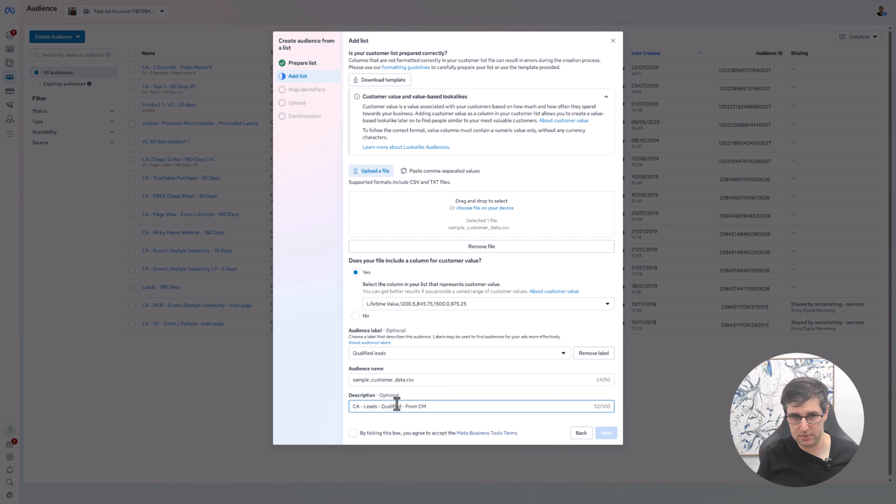
{"action": "type", "text": "R"}
{"action": "left_click", "coordinate": [535, 423]}
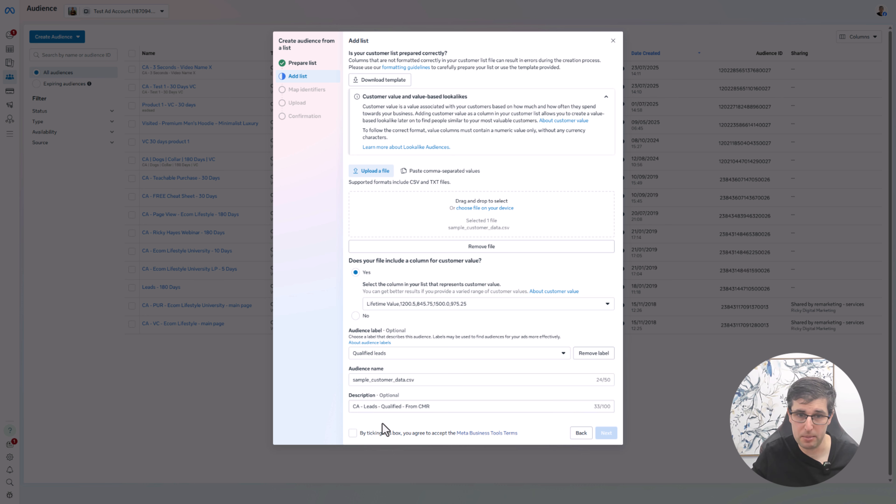
{"action": "left_click", "coordinate": [379, 433]}
{"action": "left_click", "coordinate": [606, 433]}
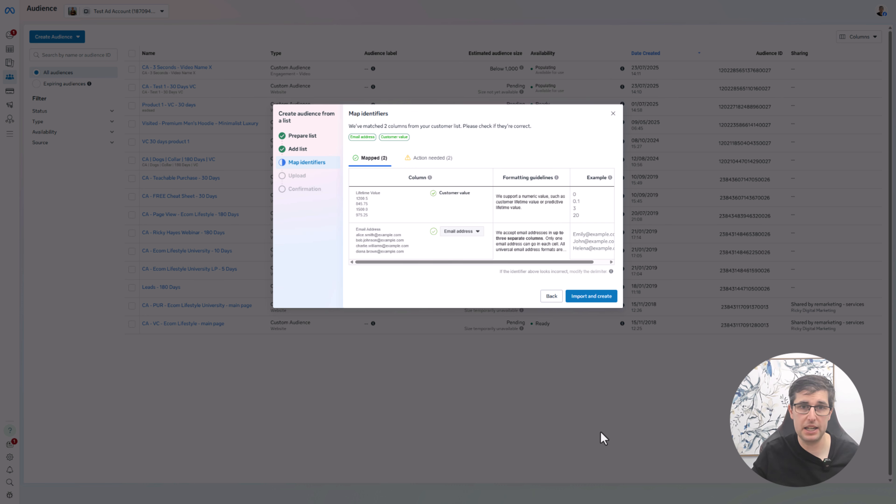
- Map the First Name column to First name and the Last Name column to Surname, and import the list to create the audience
{"action": "left_click", "coordinate": [435, 159]}
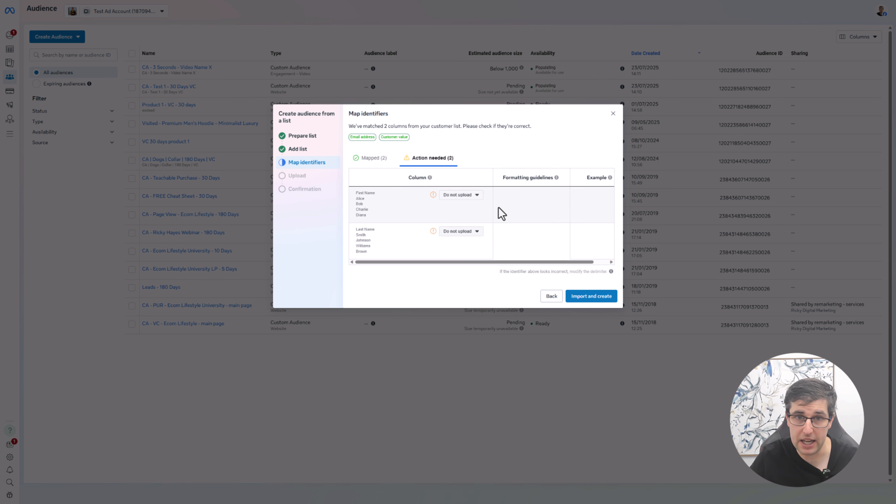
{"action": "left_click", "coordinate": [473, 196]}
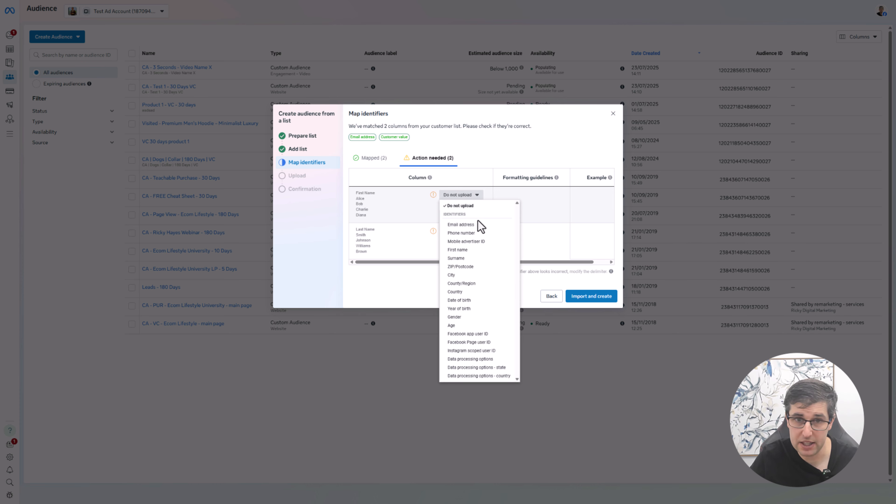
{"action": "left_click", "coordinate": [458, 250]}
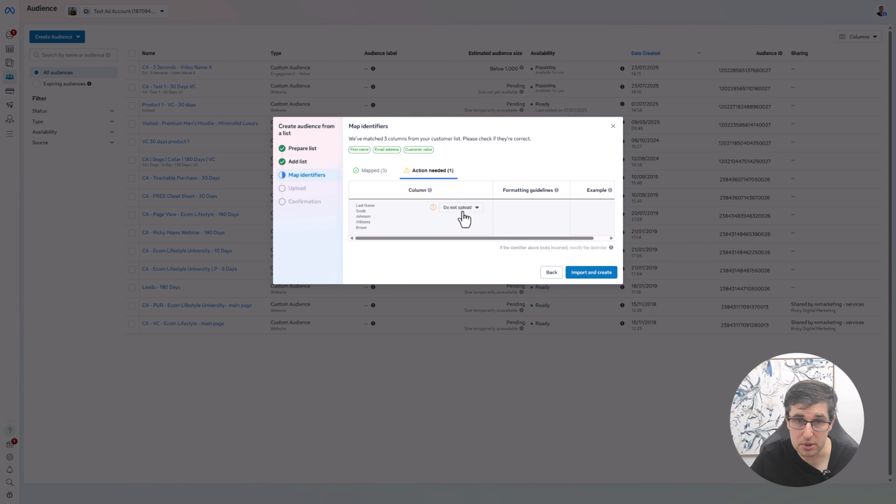
{"action": "left_click", "coordinate": [463, 208]}
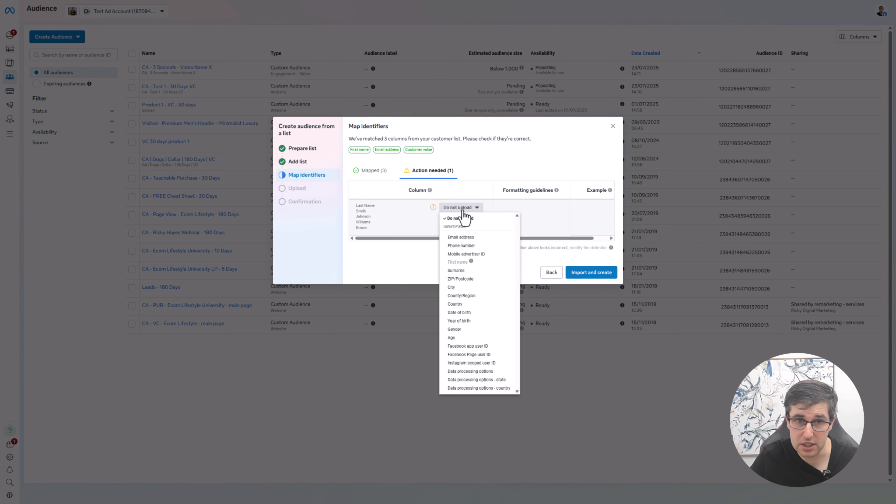
{"action": "left_click", "coordinate": [465, 271]}
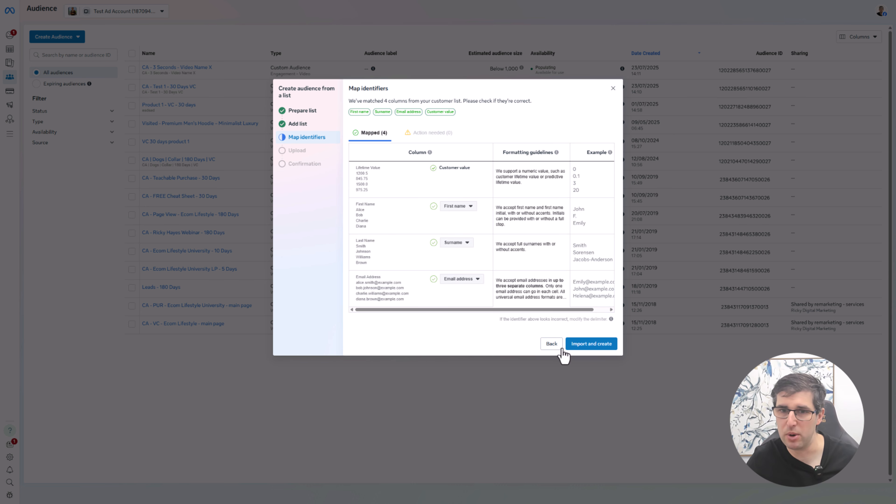
{"action": "left_click", "coordinate": [586, 344]}
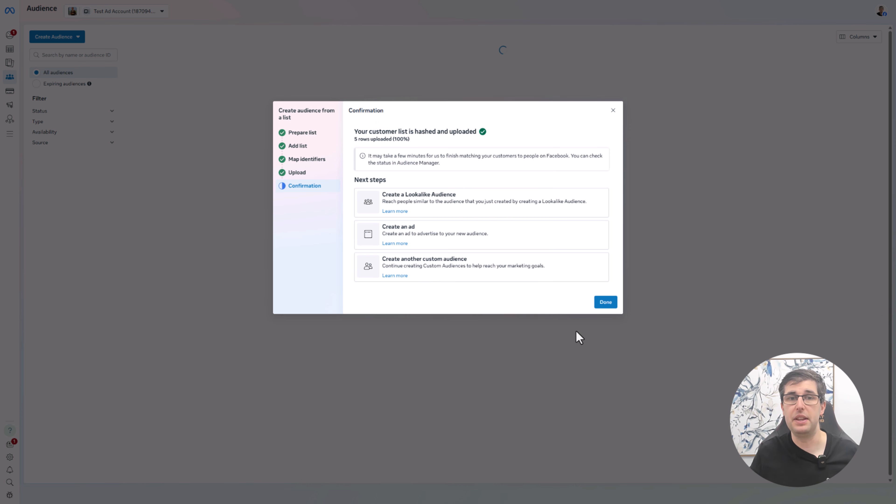
{"action": "left_click", "coordinate": [605, 302]}
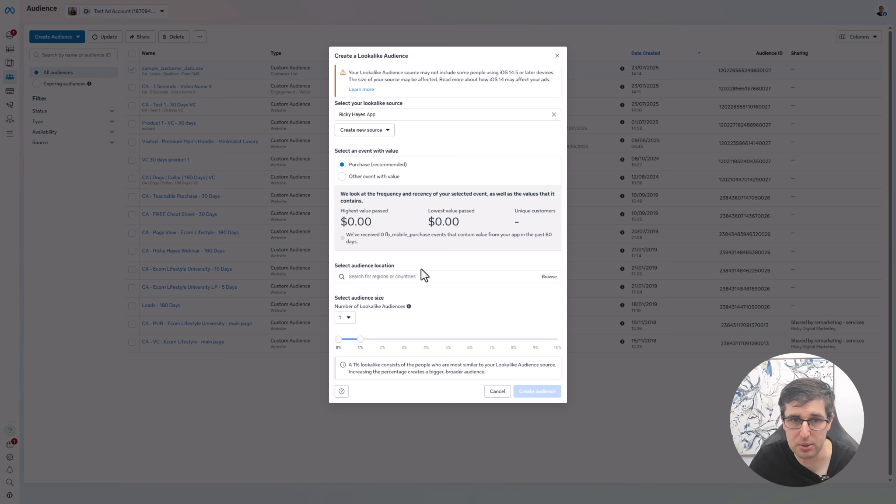
- Set the lookalike audience's location to United States and check its estimated reach
{"action": "left_click", "coordinate": [416, 277]}
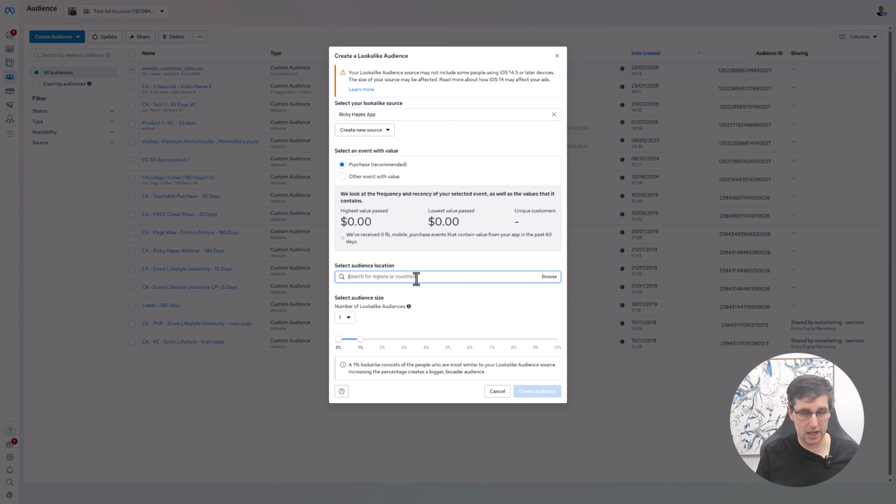
{"action": "type", "text": "united"}
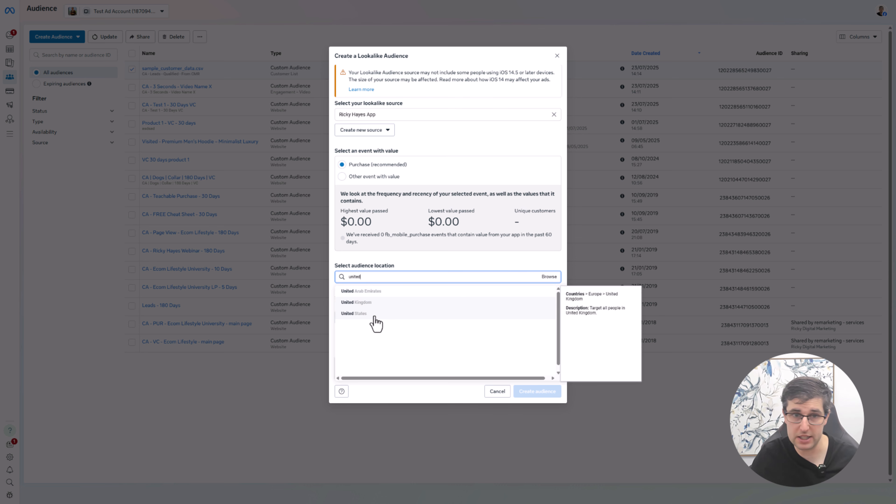
{"action": "left_click", "coordinate": [374, 314]}
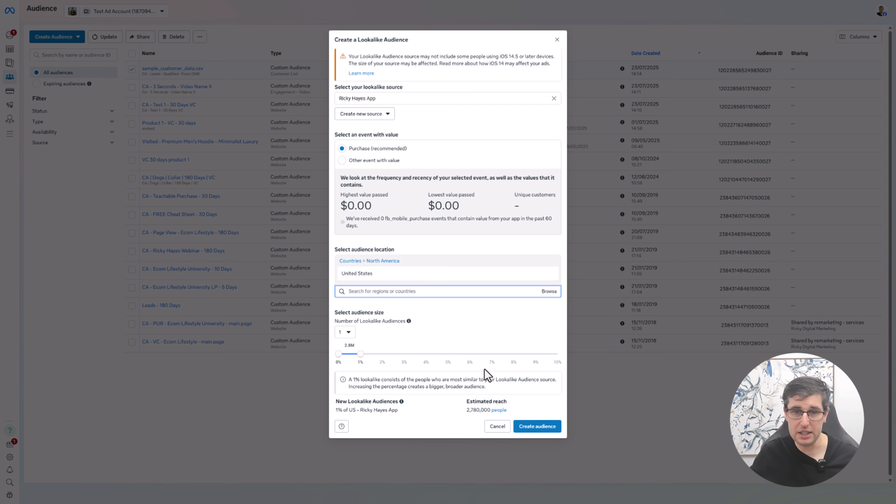
{"action": "left_click_drag", "start_coordinate": [470, 409], "coordinate": [483, 410]}
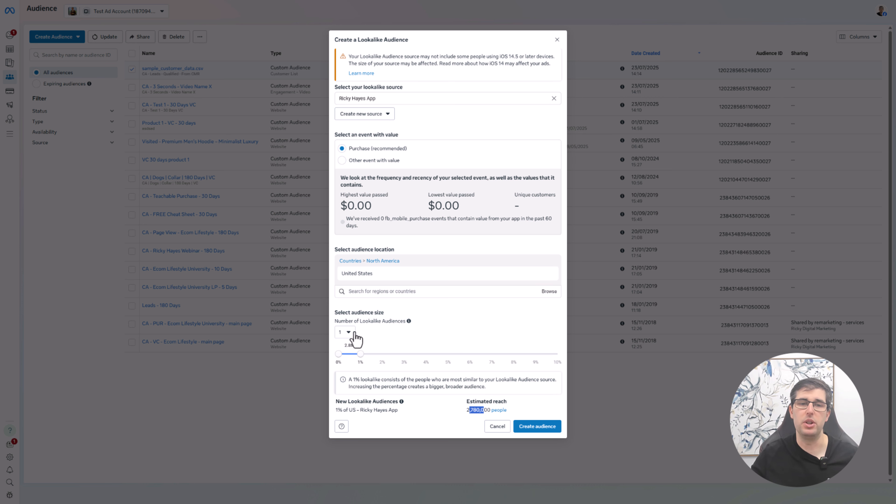
- Try splitting the lookalike into 5 audiences and examine their percentage ranges
{"action": "left_click", "coordinate": [345, 332]}
{"action": "left_click", "coordinate": [351, 398]}
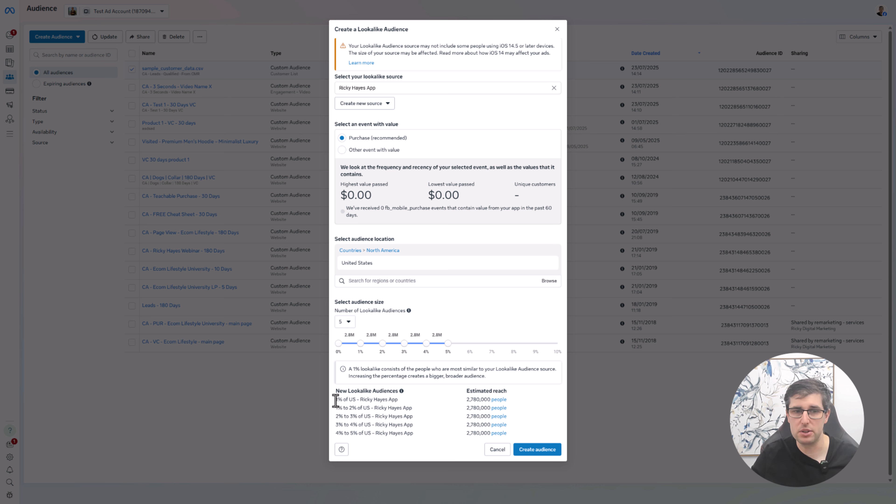
{"action": "left_click_drag", "start_coordinate": [336, 399], "coordinate": [356, 401]}
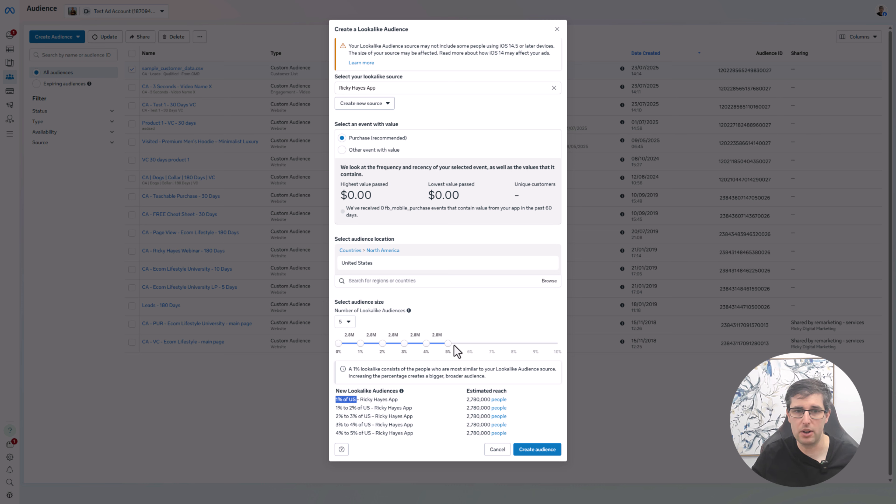
{"action": "left_click_drag", "start_coordinate": [449, 348], "coordinate": [482, 346]}
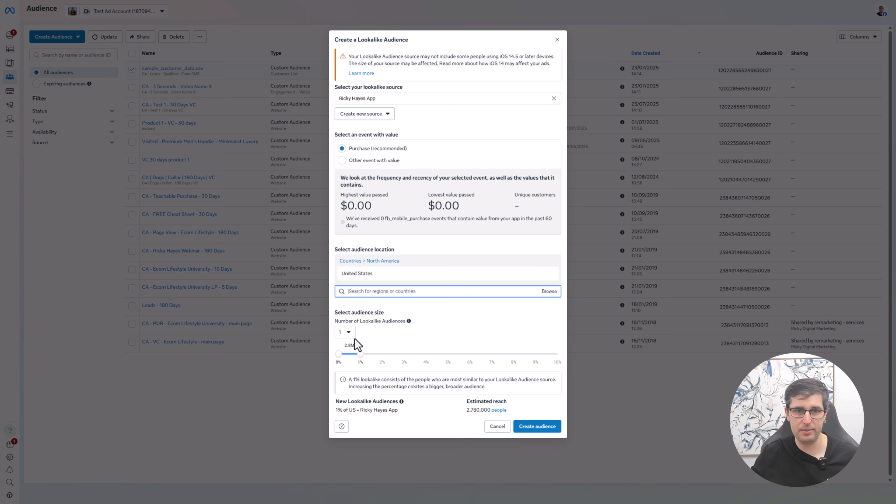
- Set the size of the single lookalike audience to 2% of the US
{"action": "mouse_move", "coordinate": [361, 356]}
{"action": "left_mouse_down"}
{"action": "mouse_move", "coordinate": [557, 356]}
{"action": "mouse_move", "coordinate": [347, 355]}
{"action": "left_mouse_up"}
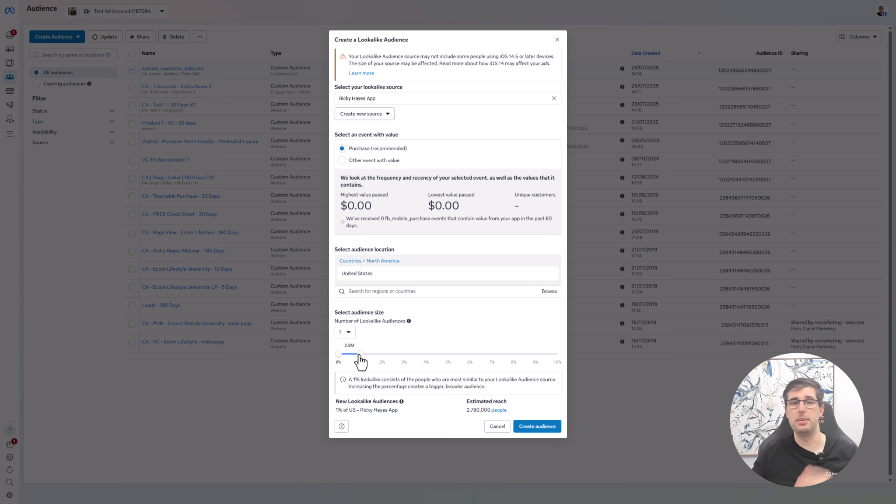
{"action": "left_click", "coordinate": [343, 333]}
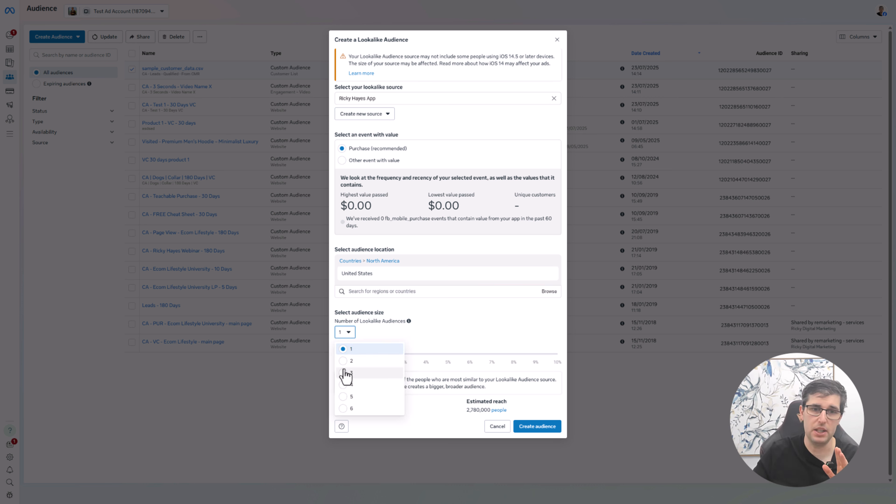
{"action": "left_click", "coordinate": [411, 354]}
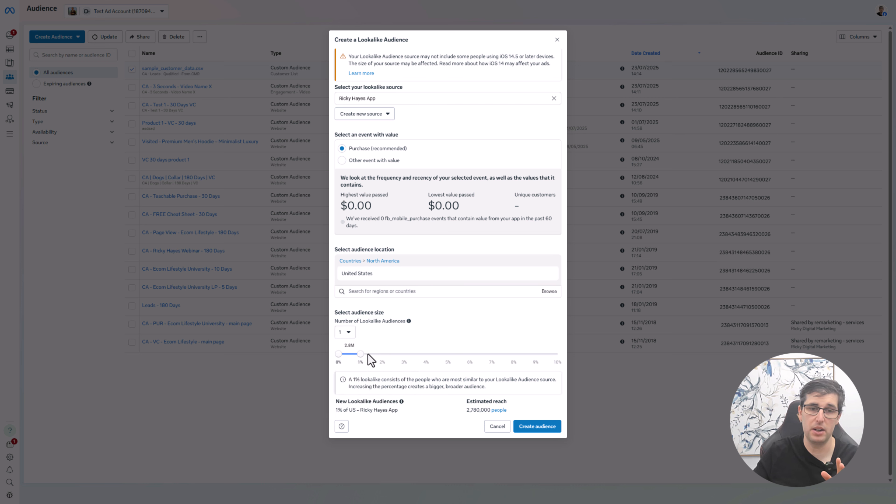
{"action": "left_click_drag", "start_coordinate": [359, 357], "coordinate": [381, 357]}
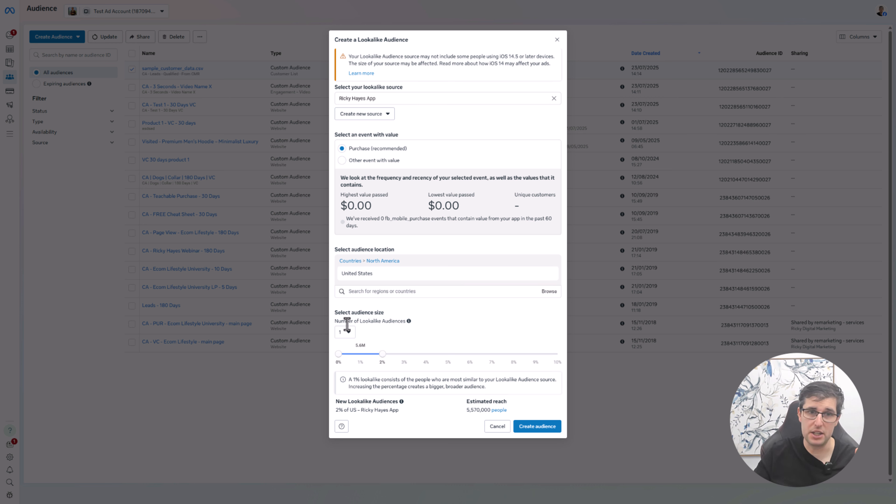
{"action": "left_click", "coordinate": [348, 333]}
{"action": "left_click", "coordinate": [435, 336]}
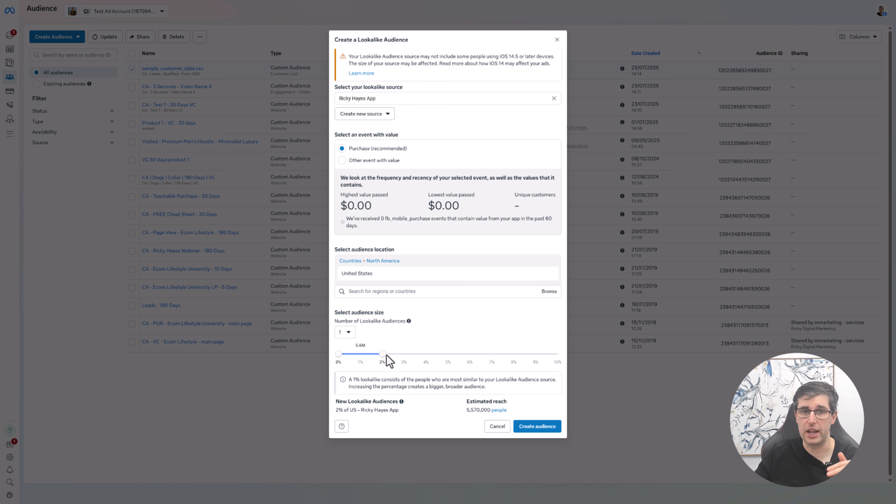
- Try a 3% size for the US lookalike audience, and close the dialog without creating the audience
{"action": "mouse_move", "coordinate": [383, 361]}
{"action": "left_mouse_down"}
{"action": "mouse_move", "coordinate": [402, 363]}
{"action": "mouse_move", "coordinate": [388, 359]}
{"action": "left_mouse_up"}
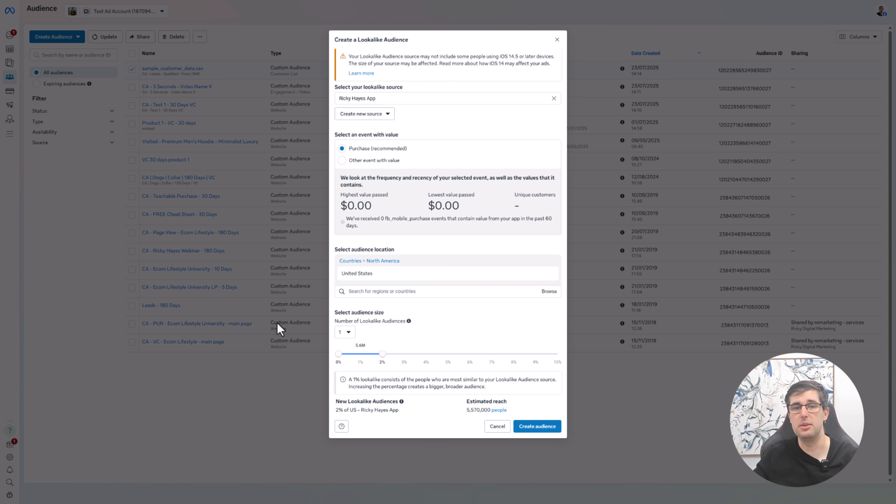
{"action": "left_click_drag", "start_coordinate": [382, 354], "coordinate": [399, 358]}
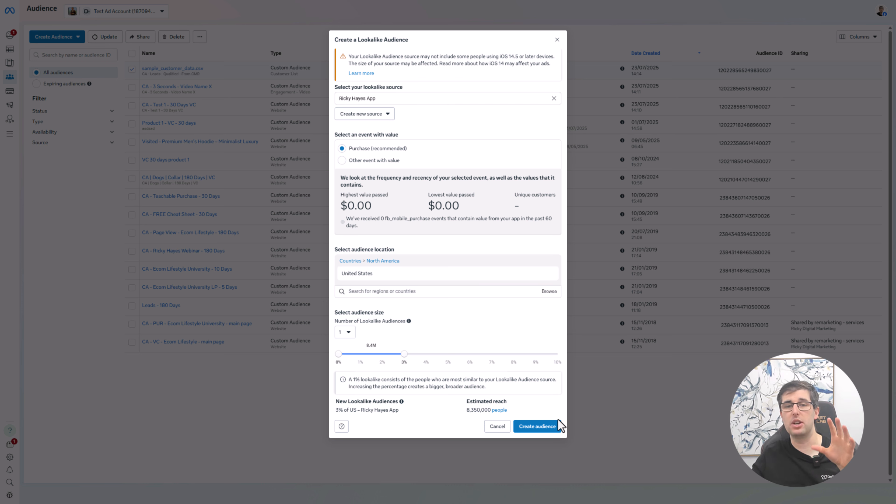
{"action": "left_click", "coordinate": [557, 40]}
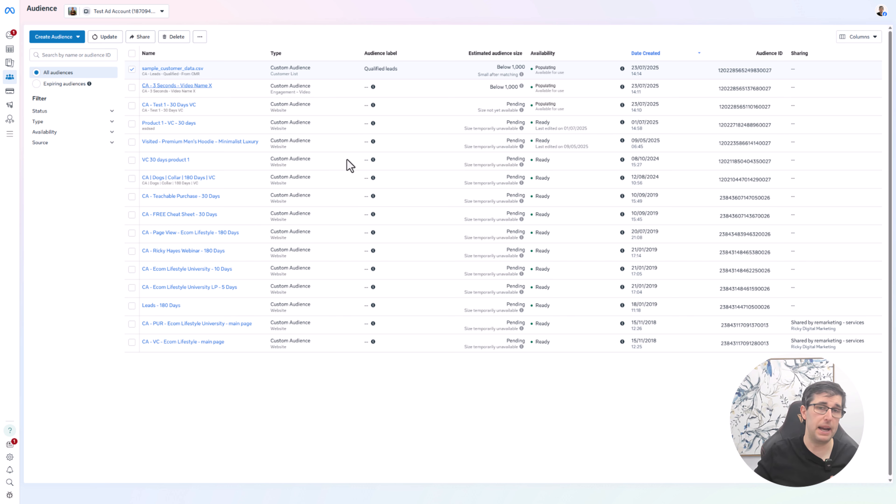
- Return to the campaigns, open the New Sales campaign's ad set past the payment verification notice, and review its custom audience and placement settings
{"action": "left_click", "coordinate": [10, 65]}
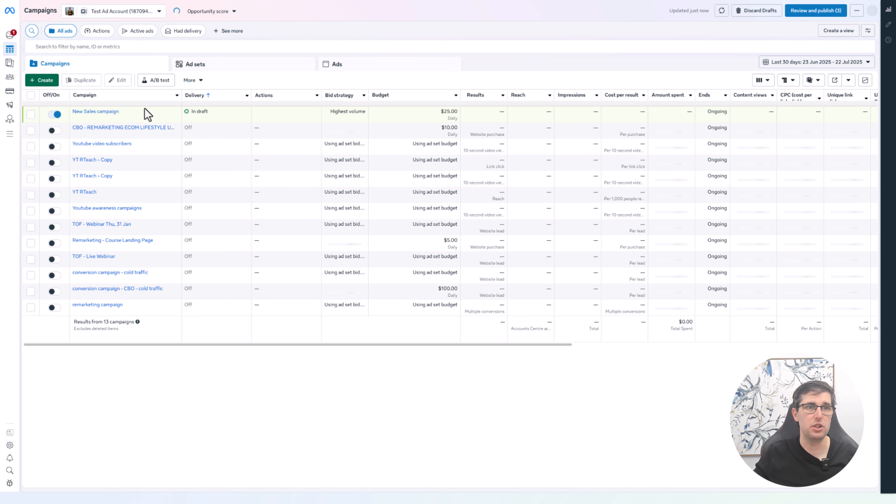
{"action": "left_click", "coordinate": [105, 112]}
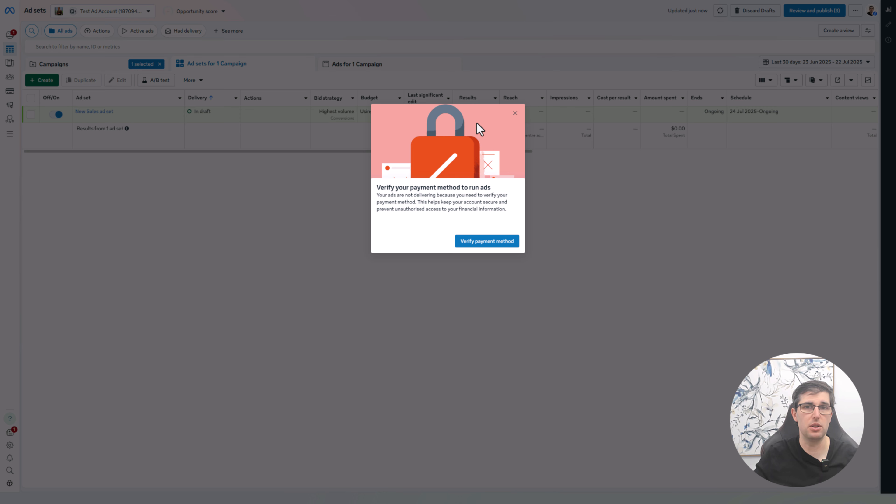
{"action": "left_click", "coordinate": [515, 113]}
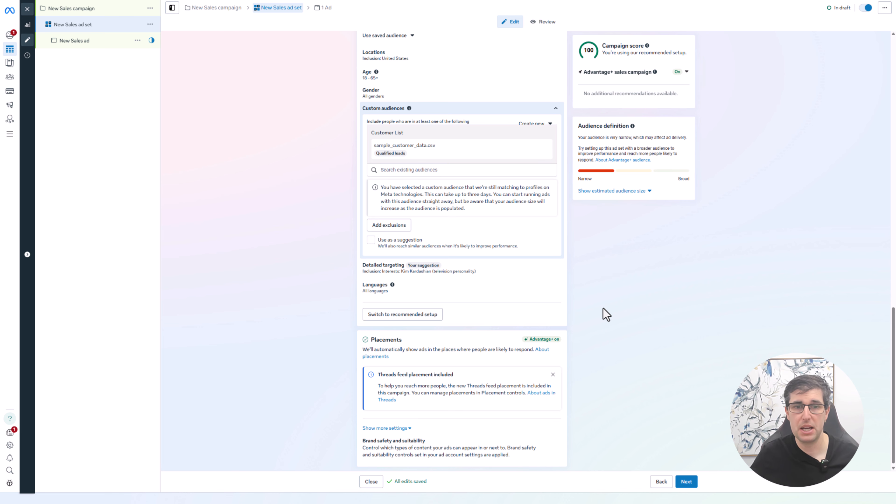
{"action": "scroll", "coordinate": [604, 308], "scroll_direction": "down", "scroll_amount": 1}
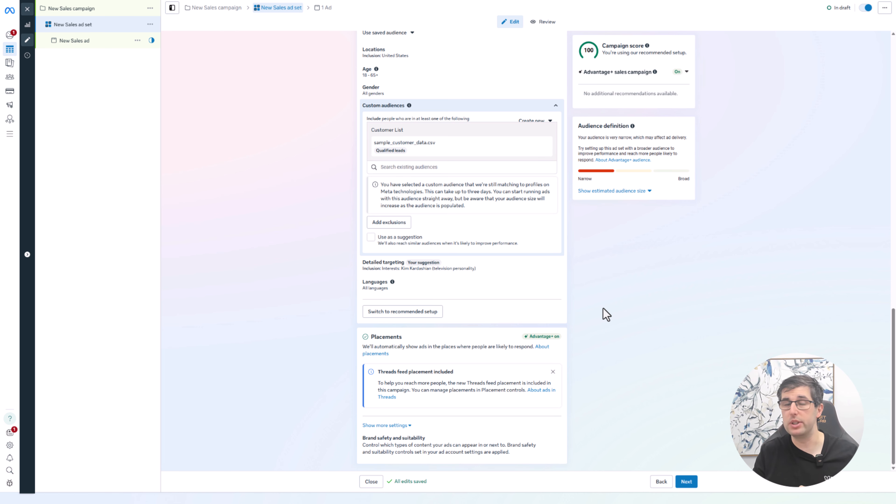